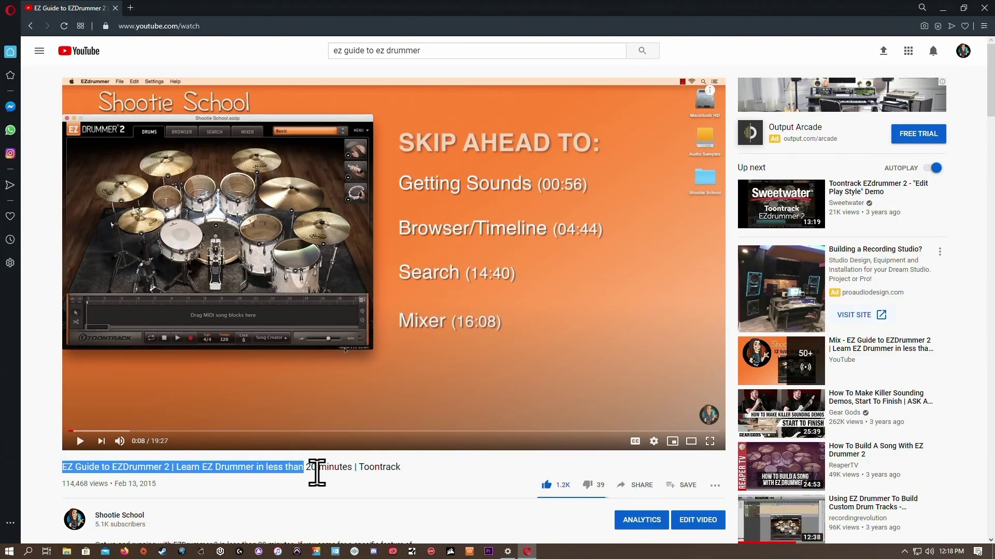
# - Scroll into the comments and highlight lines of the first few viewer comments
pyautogui.scroll(-7, 251, 401)
pyautogui.moveTo(95, 430); pyautogui.dragTo(153, 432)
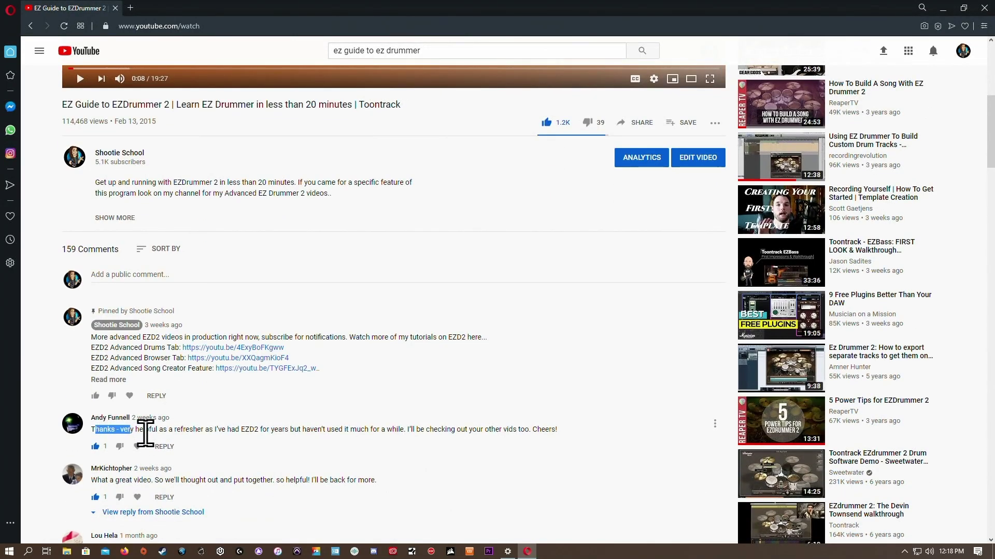
pyautogui.moveTo(98, 480); pyautogui.dragTo(187, 480)
pyautogui.scroll(-6, 200, 493)
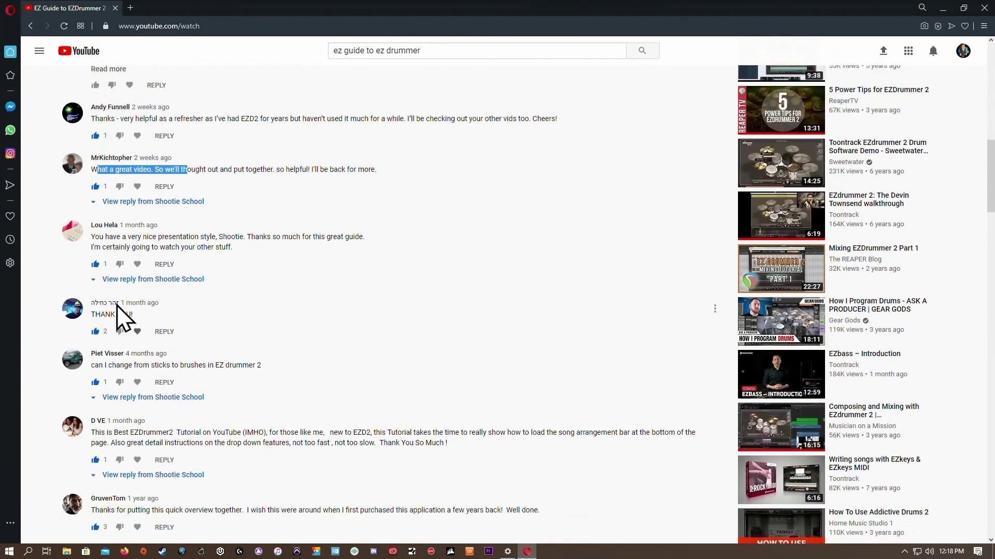
pyautogui.moveTo(90, 237); pyautogui.dragTo(198, 238)
pyautogui.moveTo(92, 314); pyautogui.dragTo(131, 313)
pyautogui.moveTo(92, 433); pyautogui.dragTo(179, 443)
# - Scroll further down, highlighting text in each of the next viewer comments
pyautogui.scroll(-6, 125, 230)
pyautogui.moveTo(99, 202); pyautogui.dragTo(184, 202)
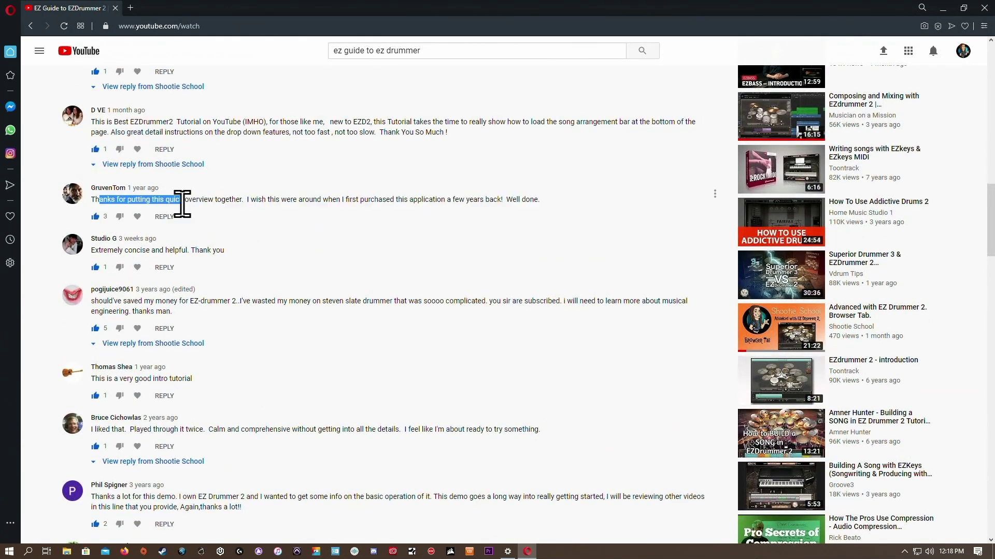
pyautogui.moveTo(99, 250); pyautogui.dragTo(188, 250)
pyautogui.moveTo(96, 303); pyautogui.dragTo(231, 302)
pyautogui.scroll(-3, 246, 315)
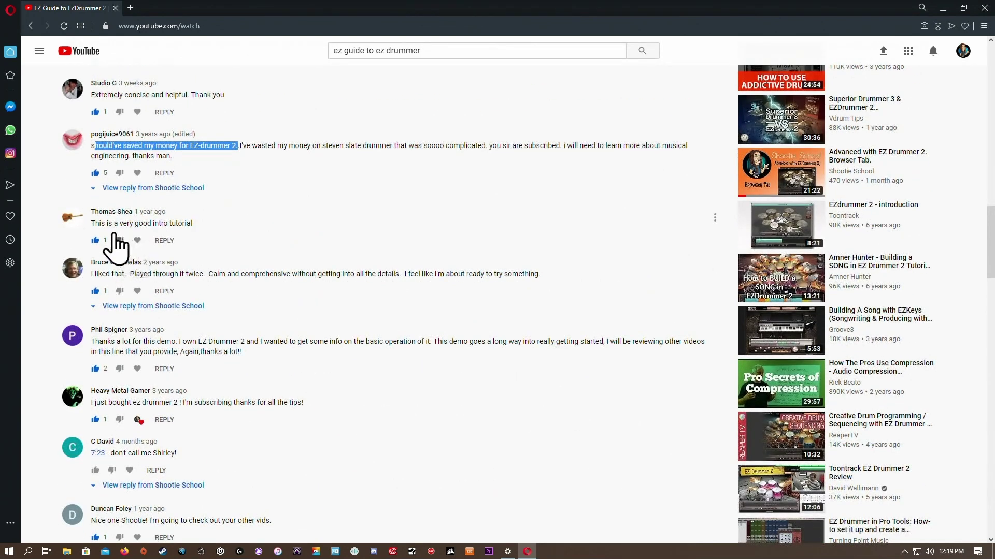
pyautogui.moveTo(94, 224); pyautogui.dragTo(192, 227)
pyautogui.moveTo(95, 274); pyautogui.dragTo(198, 274)
pyautogui.moveTo(95, 341); pyautogui.dragTo(179, 342)
pyautogui.moveTo(99, 401); pyautogui.dragTo(178, 422)
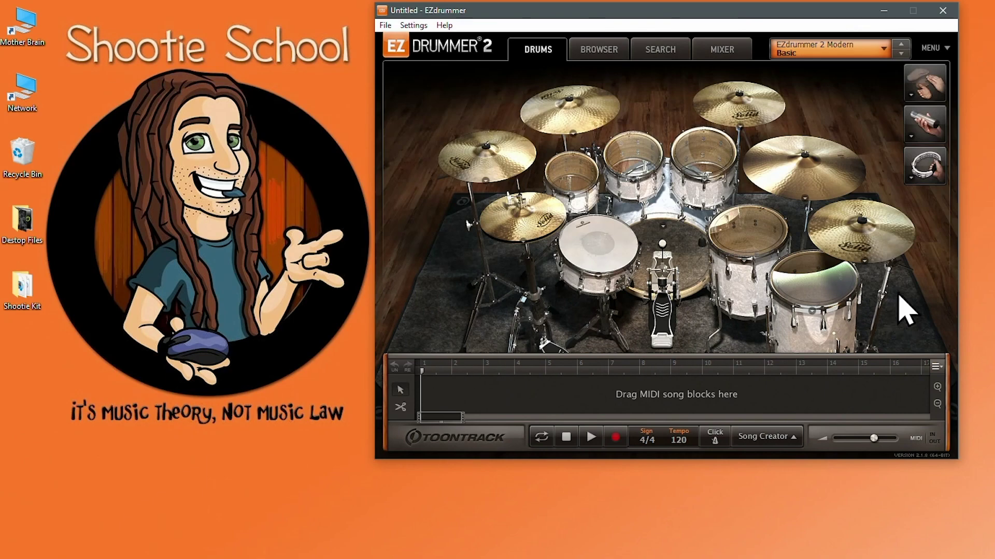
# - Open the Search page and scroll the Library filter and groove results, then return to the top
pyautogui.click(658, 52)
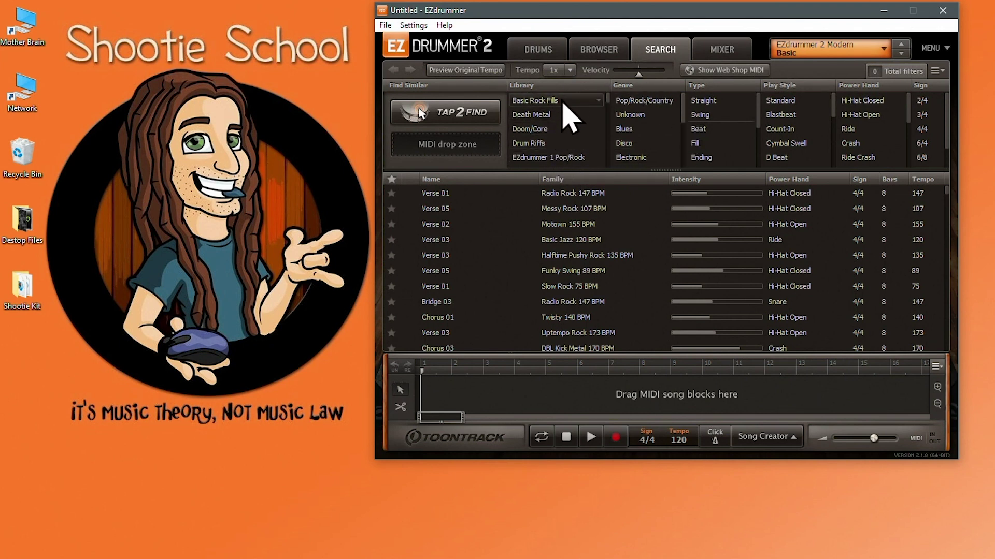
pyautogui.scroll(-5, 564, 116)
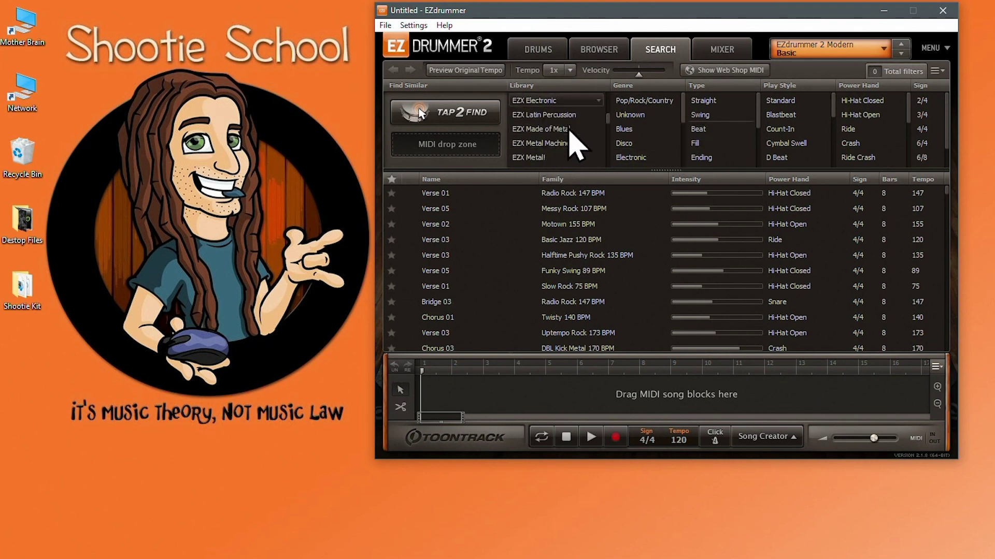
pyautogui.scroll(-10, 575, 148)
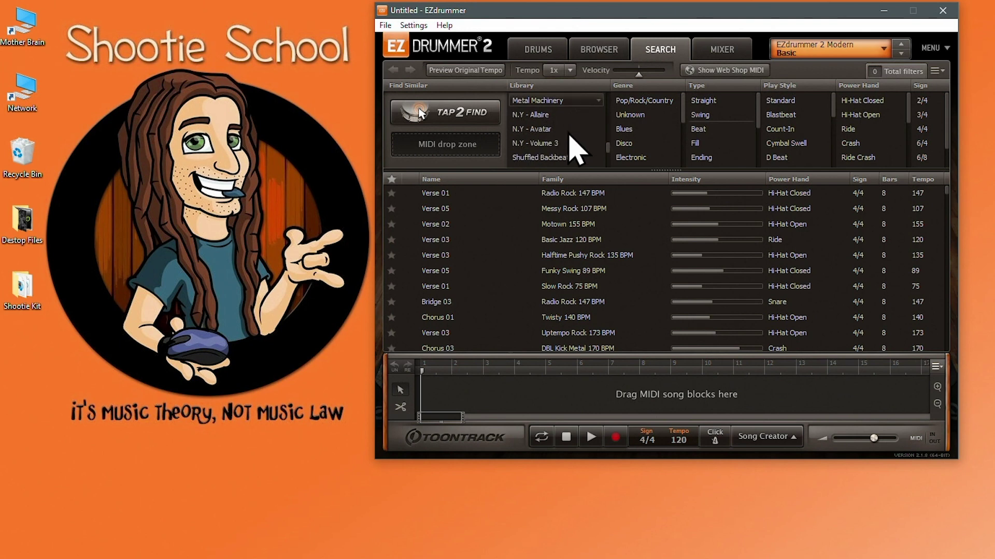
pyautogui.scroll(-4, 568, 147)
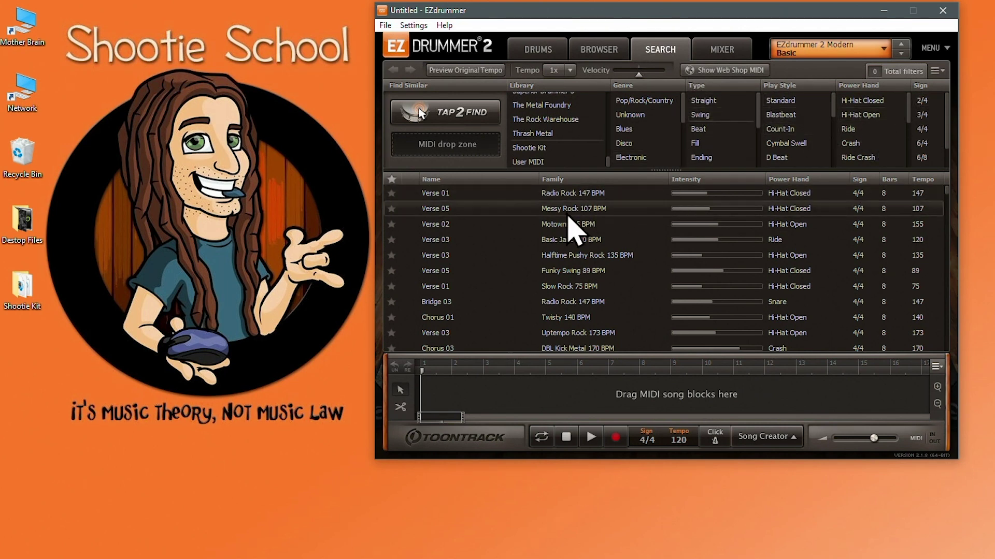
pyautogui.scroll(-10, 562, 228)
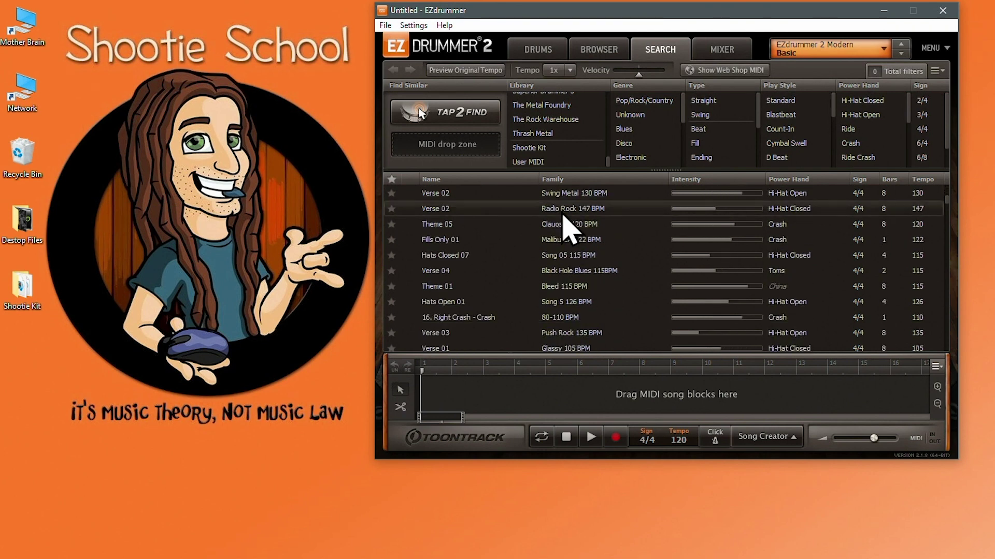
pyautogui.scroll(-10, 564, 217)
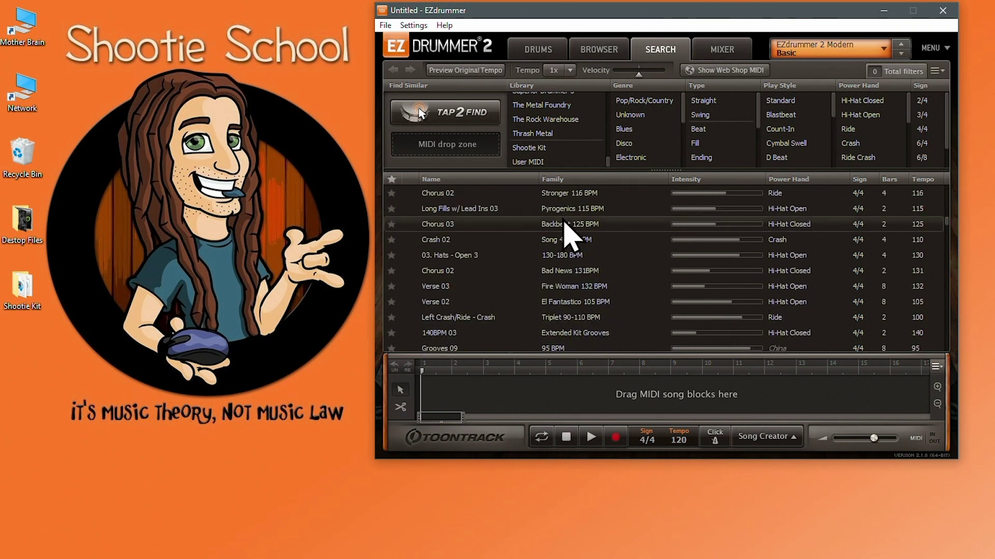
pyautogui.scroll(5, 570, 259)
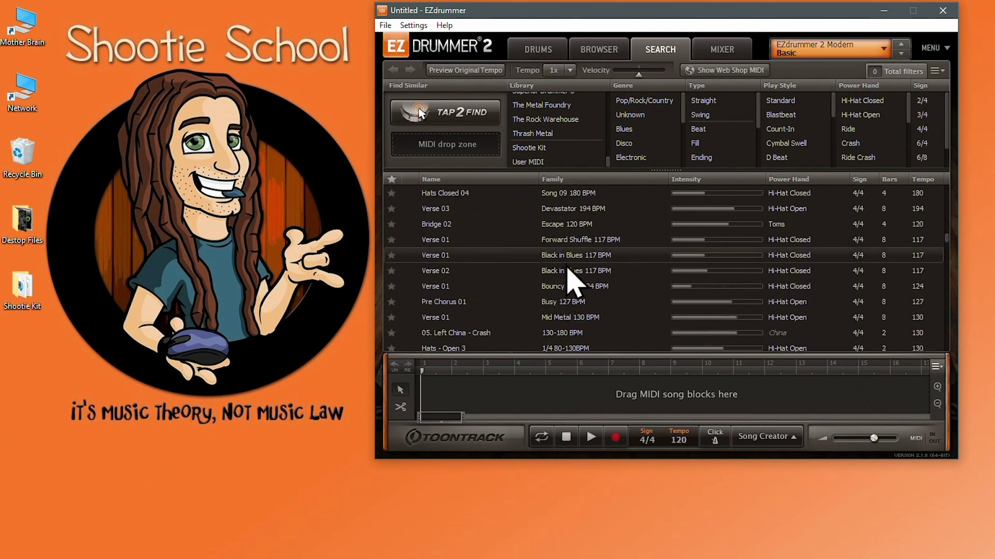
pyautogui.scroll(10, 568, 290)
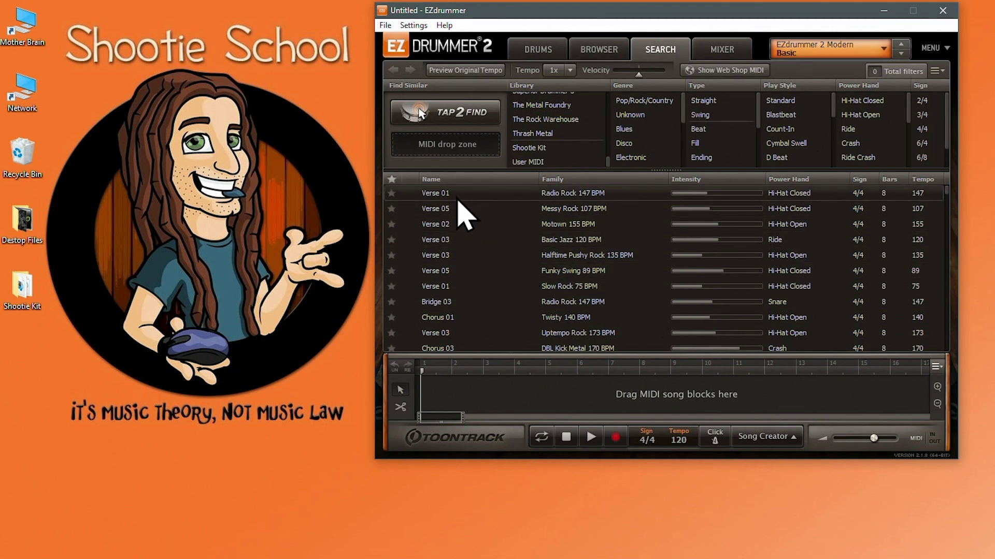
# - Preview Verse 01 Radio Rock 147 BPM, star Slow Rock 75 and Funkish 118 BPM, then filter to favourites
pyautogui.click(408, 197)
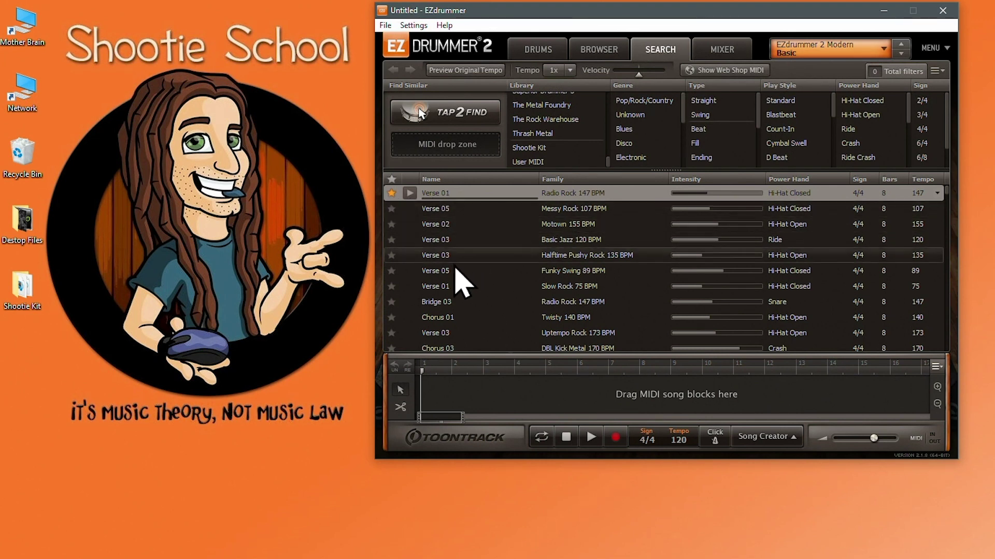
pyautogui.click(391, 286)
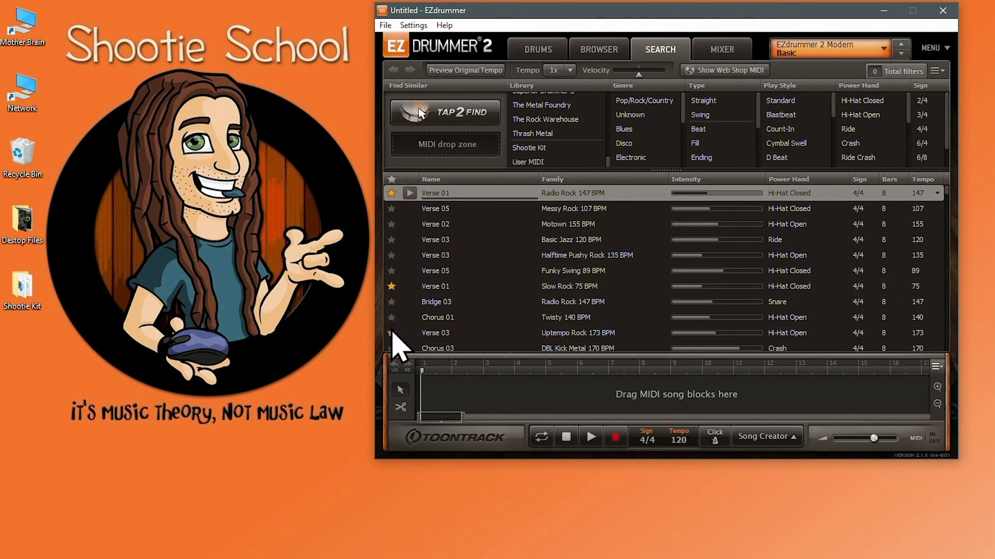
pyautogui.scroll(-8, 396, 332)
pyautogui.scroll(-8, 394, 321)
pyautogui.click(392, 301)
pyautogui.scroll(15, 456, 309)
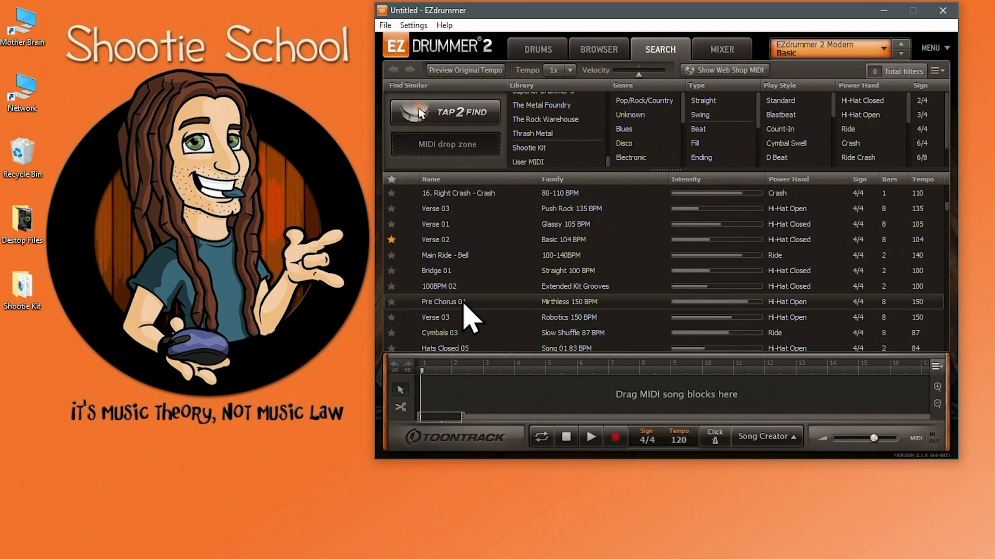
pyautogui.click(392, 179)
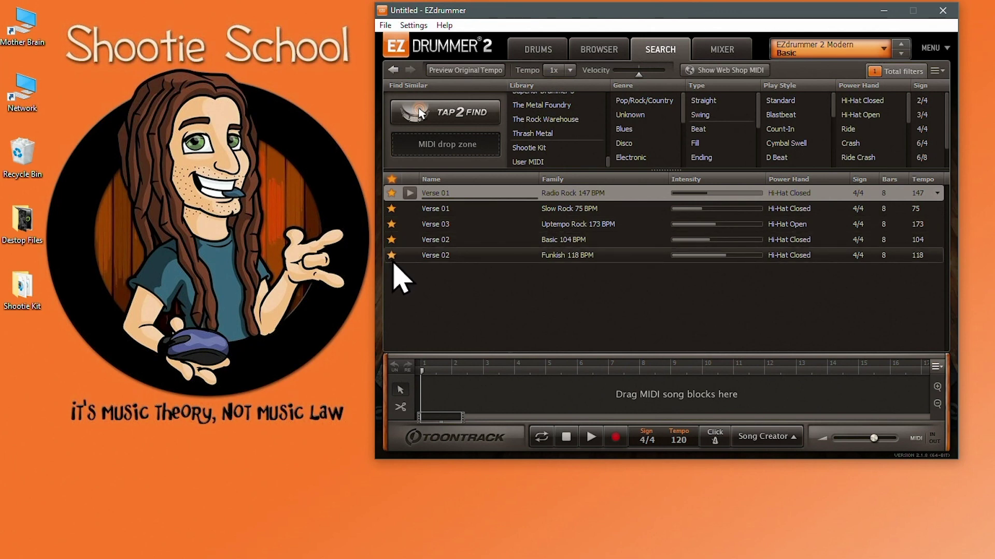
# - Place Funkish 118 BPM on the song track, then remove the groove block
pyautogui.moveTo(498, 256); pyautogui.dragTo(560, 399)
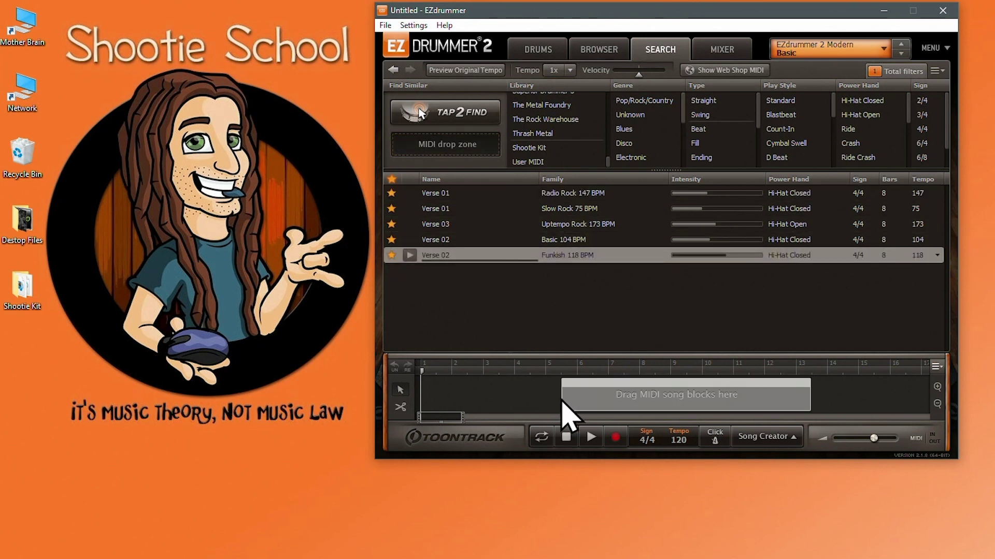
pyautogui.rightClick(493, 320)
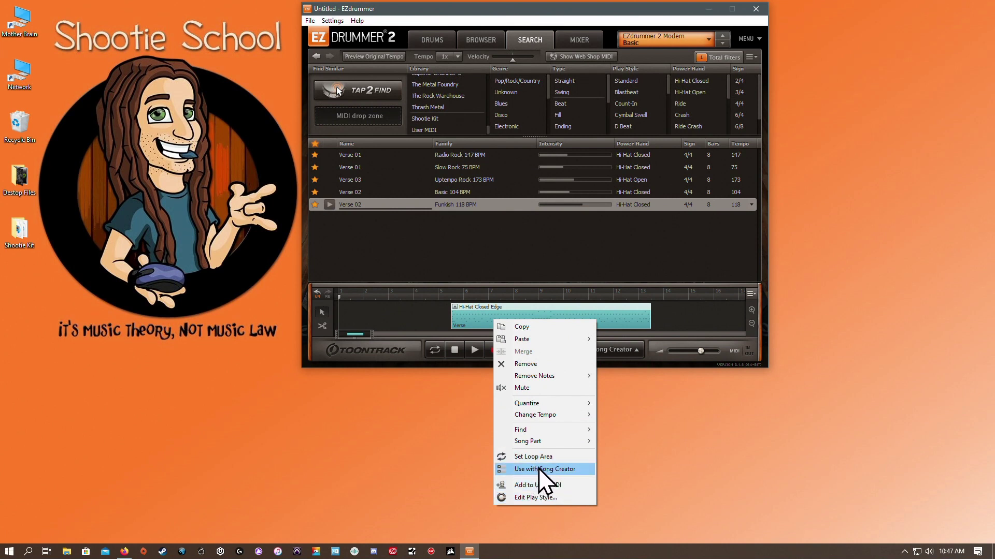
pyautogui.click(542, 364)
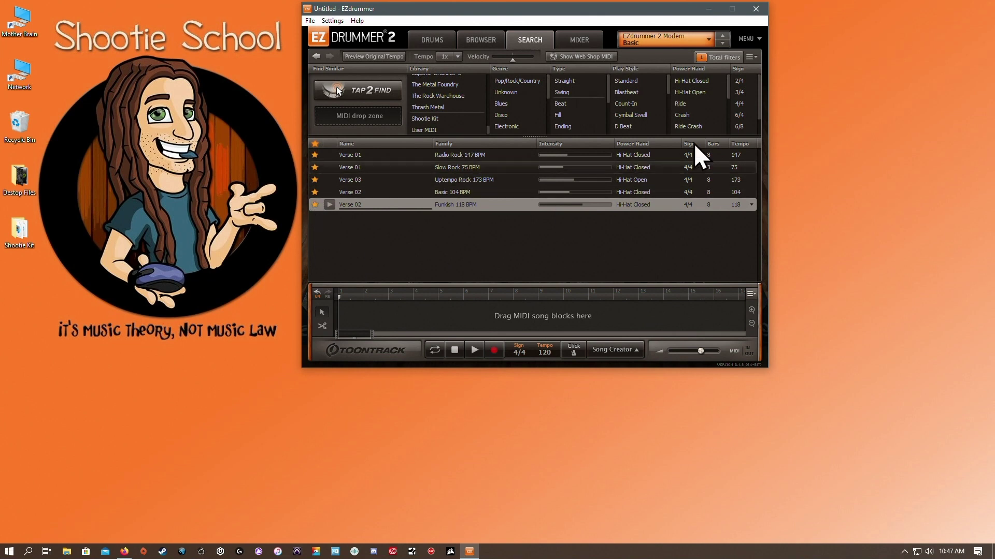
# - Close EZdrummer without saving, reopen it and return to the Search page
pyautogui.click(756, 9)
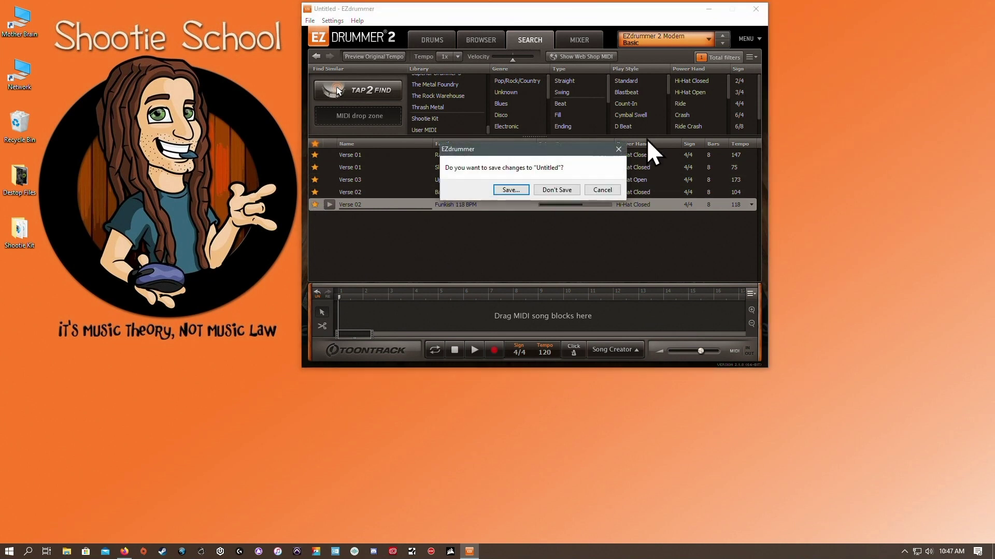
pyautogui.click(553, 190)
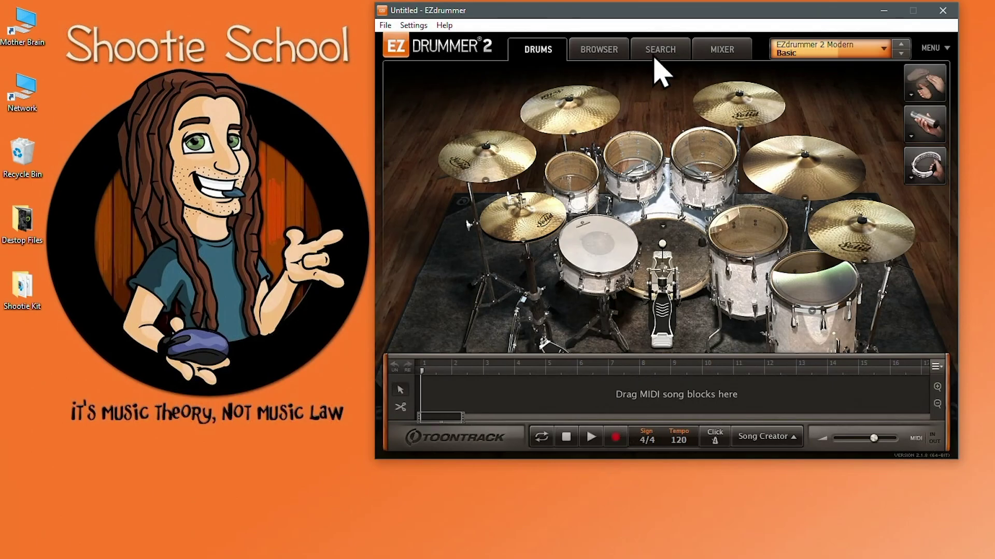
pyautogui.click(527, 39)
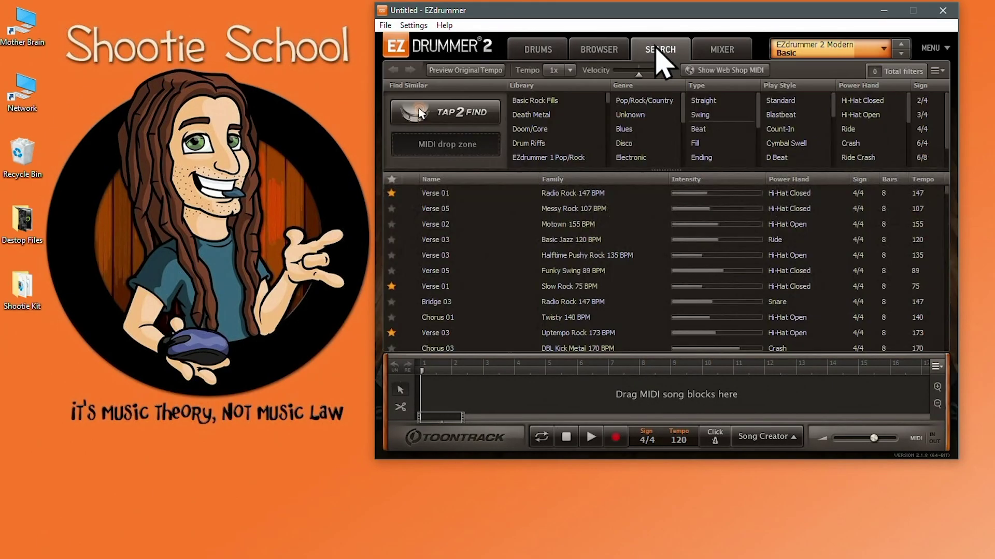
# - In the favourites view, unstar Funkish 118, Basic 104, Uptempo Rock 173 and Slow Rock 75 BPM
pyautogui.click(392, 179)
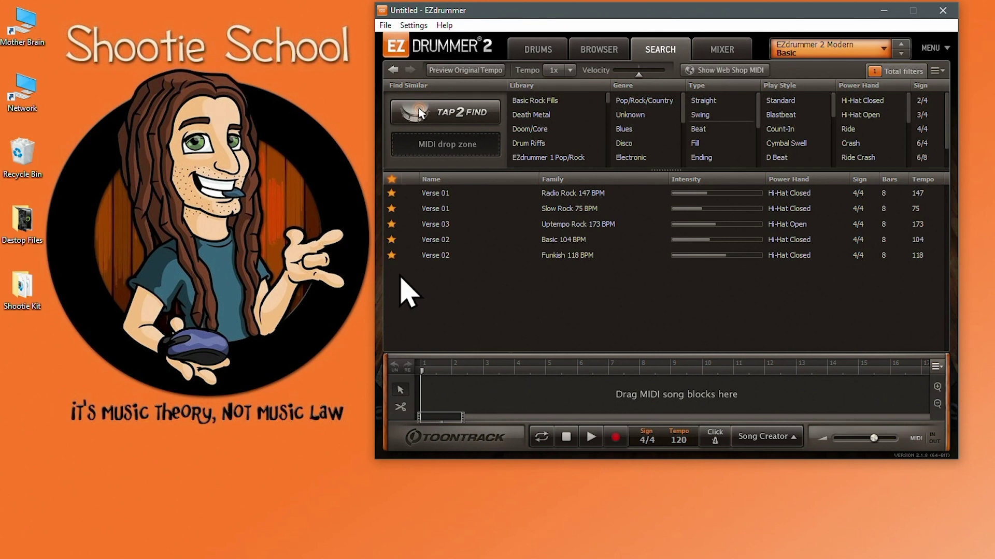
pyautogui.click(392, 255)
pyautogui.click(392, 240)
pyautogui.click(391, 224)
pyautogui.click(391, 209)
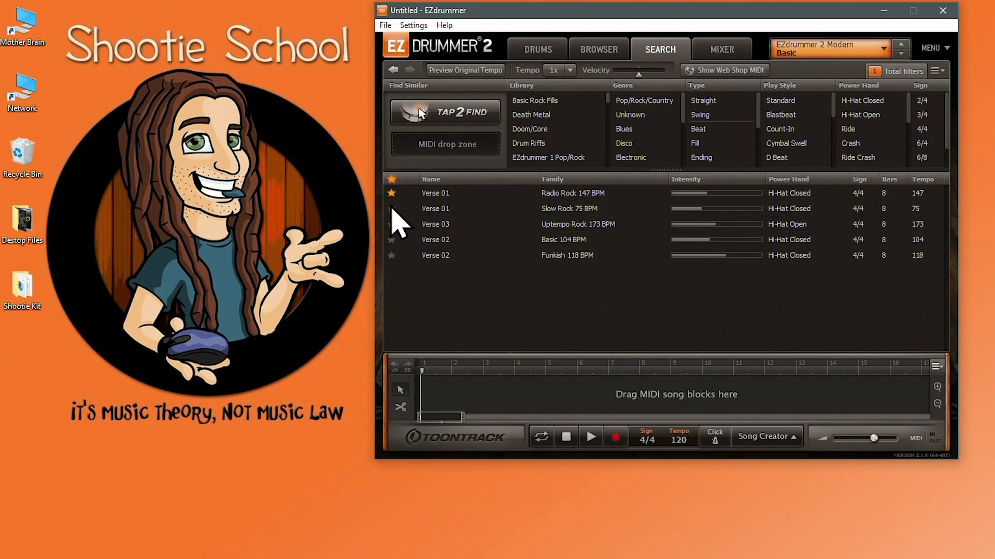
# - Toggle the favourites filter to confirm no favourites remain, then dismiss the File menu
pyautogui.click(392, 179)
pyautogui.click(392, 180)
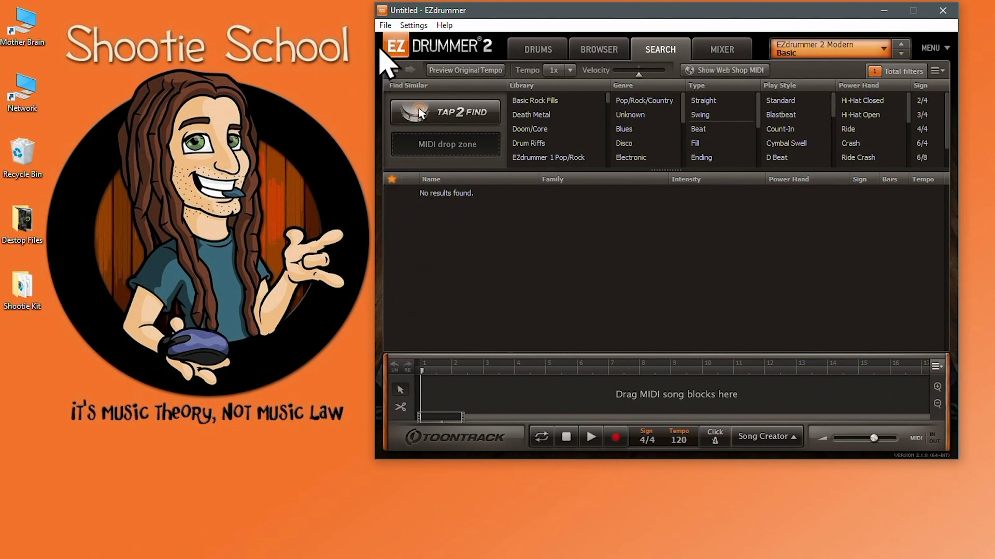
pyautogui.click(385, 25)
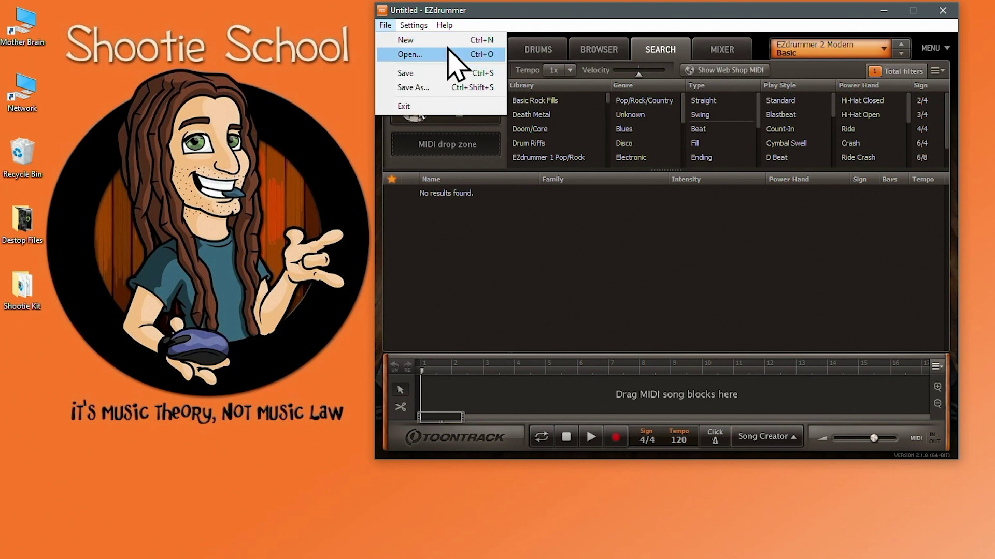
pyautogui.click(491, 17)
# - Turn off the favourites filter and preview Verse 01 Radio Rock 147 BPM and Slow Rock 75 BPM
pyautogui.click(392, 179)
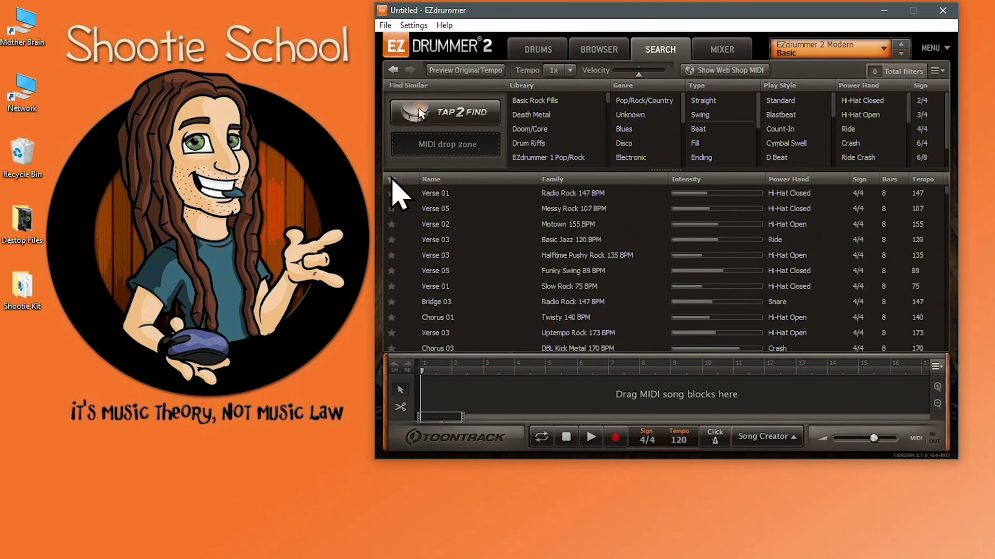
pyautogui.click(462, 195)
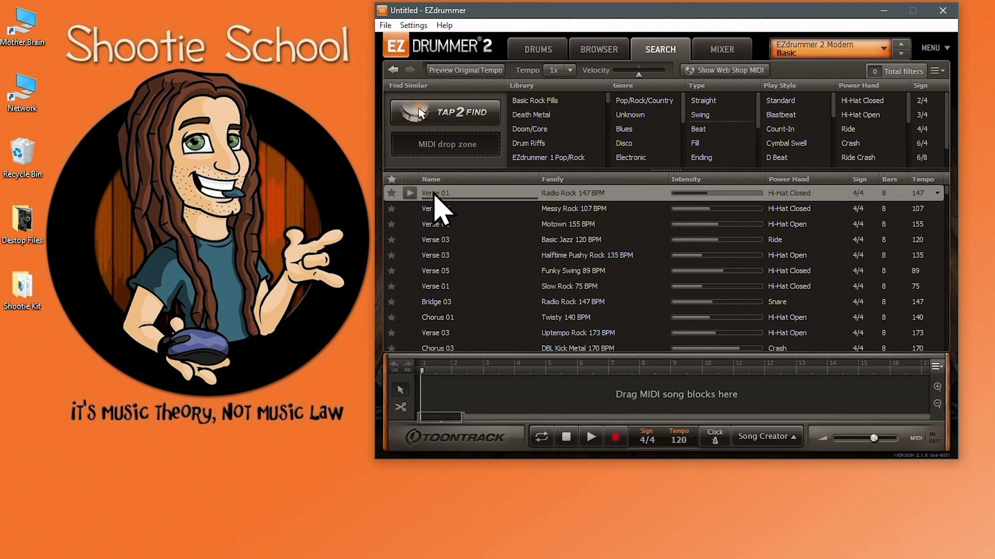
pyautogui.click(468, 285)
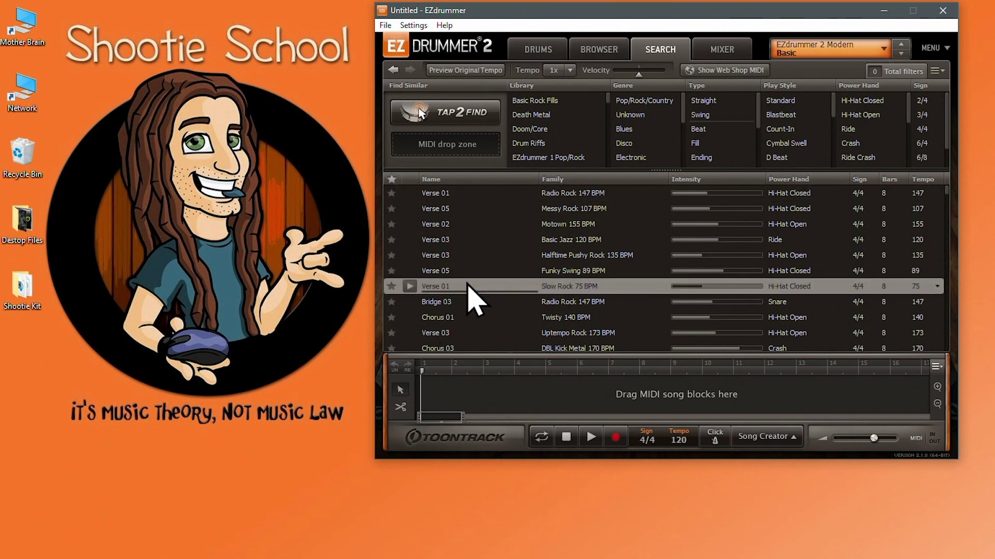
# - Cycle the Name sort through ascending, descending and off, ending sorted A to Z
pyautogui.click(469, 179)
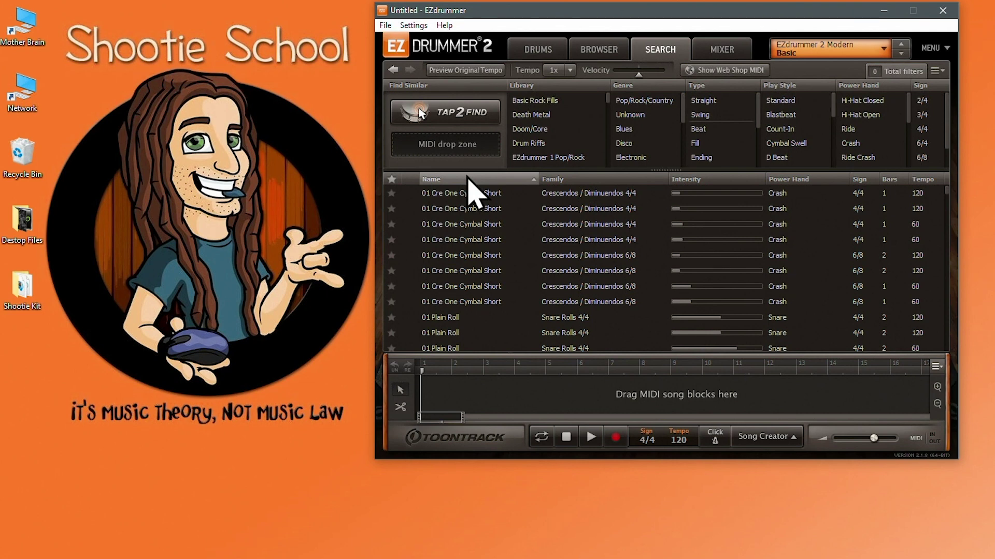
pyautogui.click(469, 179)
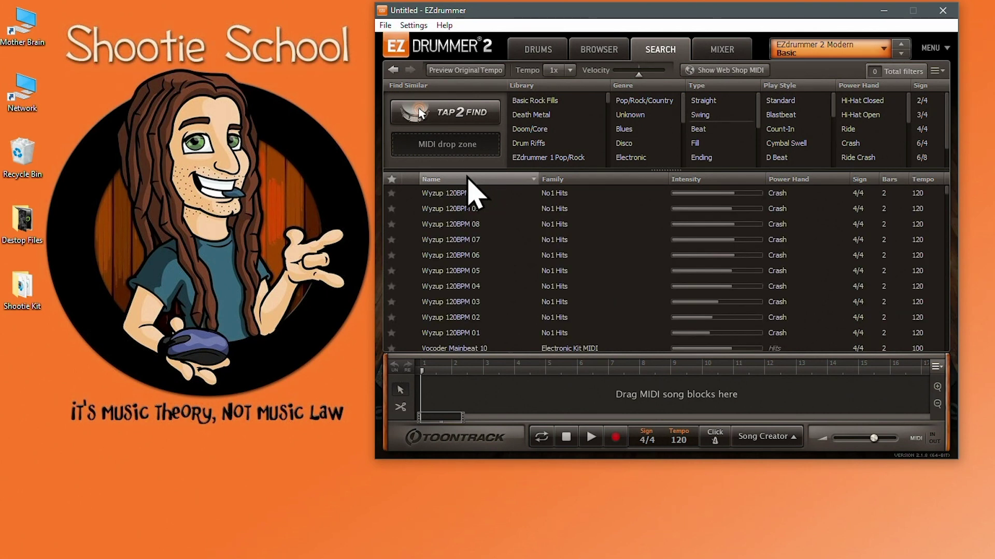
pyautogui.click(468, 179)
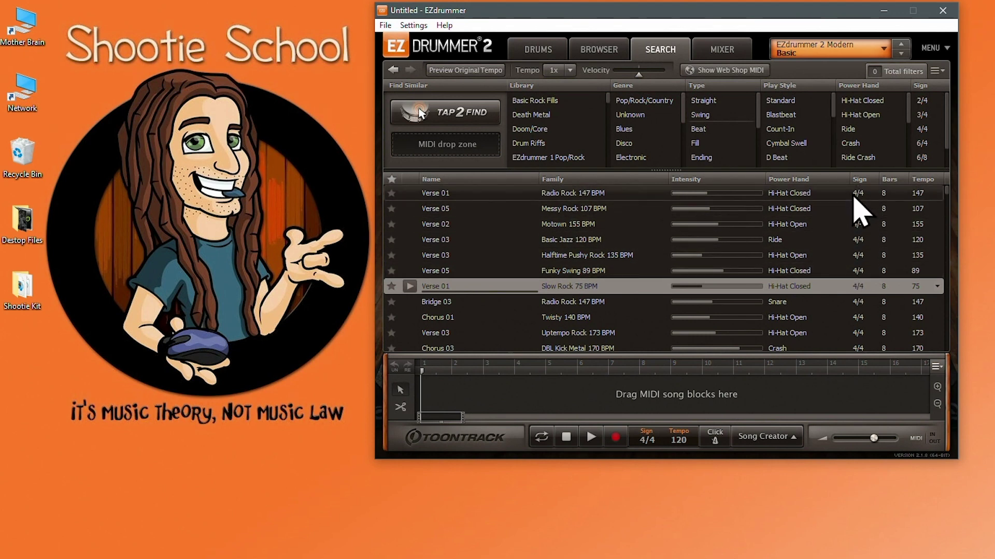
pyautogui.click(472, 179)
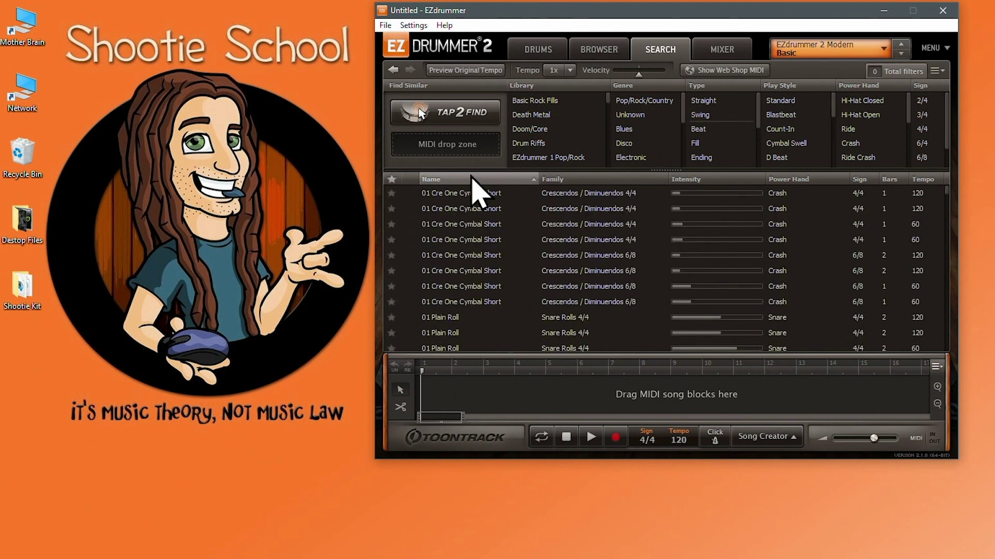
# - Clear the Name sort and show Verse 01 Radio Rock 147 BPM in the library browser
pyautogui.click(472, 179)
pyautogui.click(474, 179)
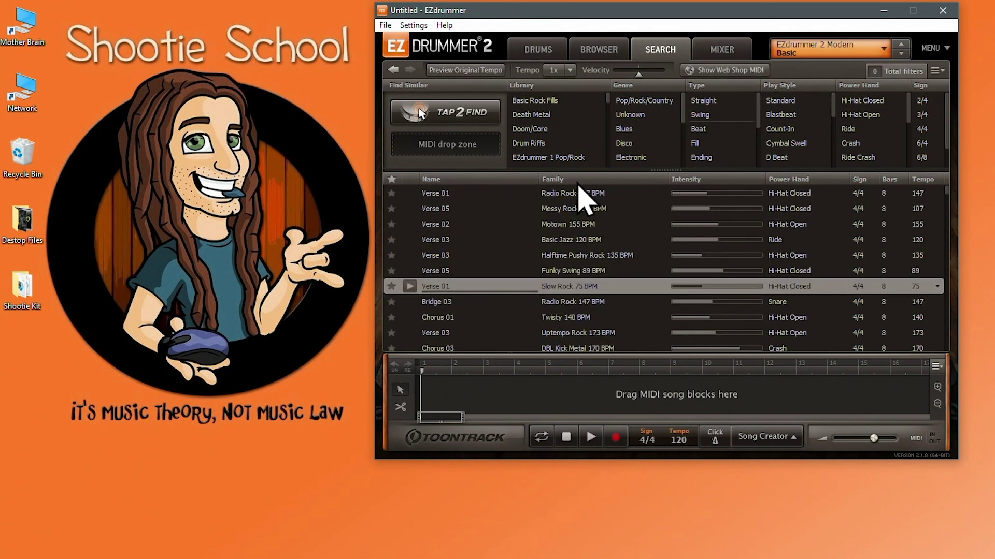
pyautogui.click(583, 192)
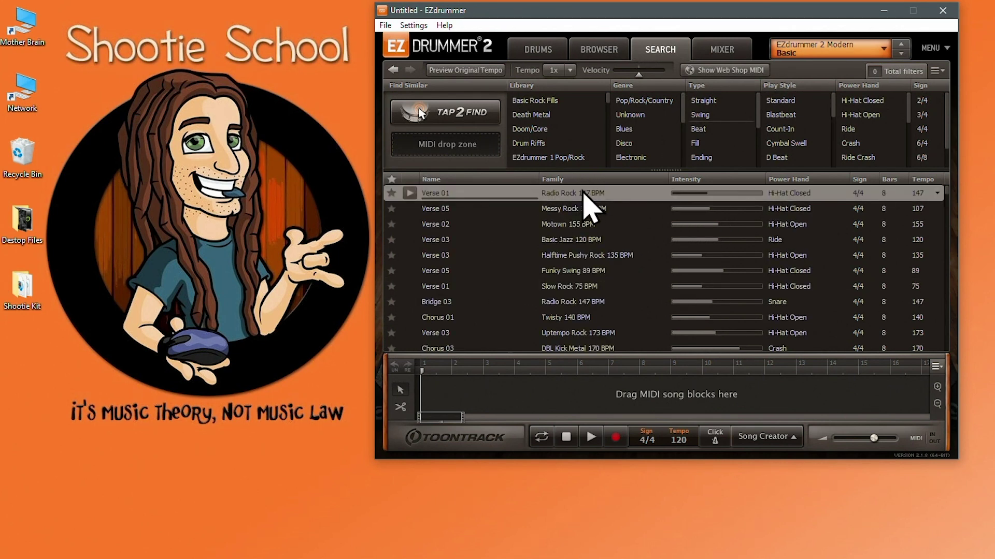
pyautogui.rightClick(618, 193)
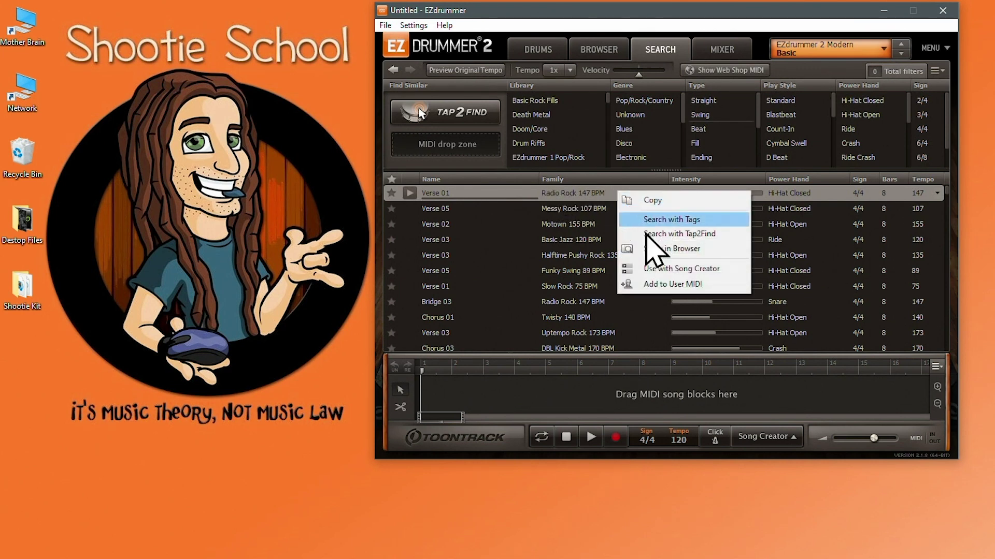
pyautogui.click(673, 250)
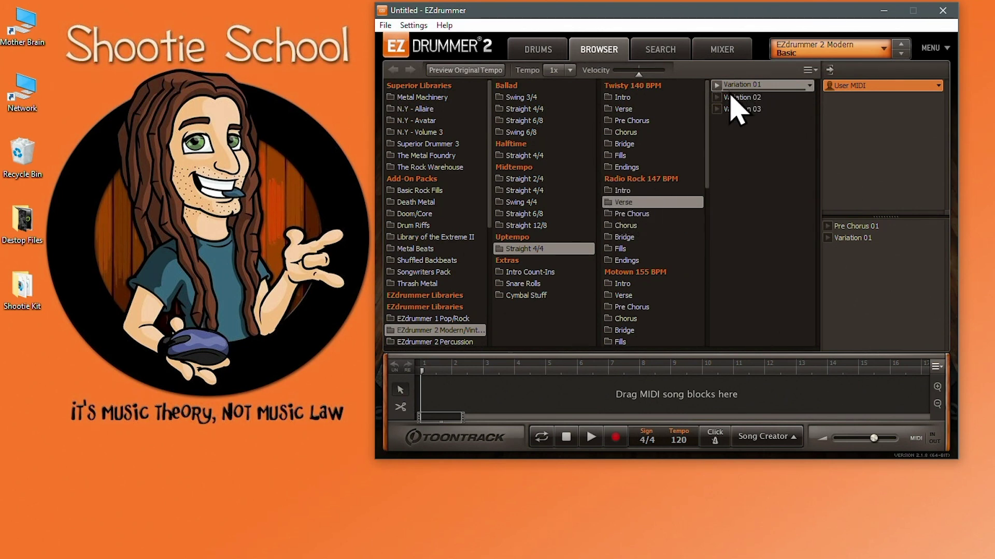
# - Return to Search and cycle the Family sort ascending, descending and back off
pyautogui.click(652, 49)
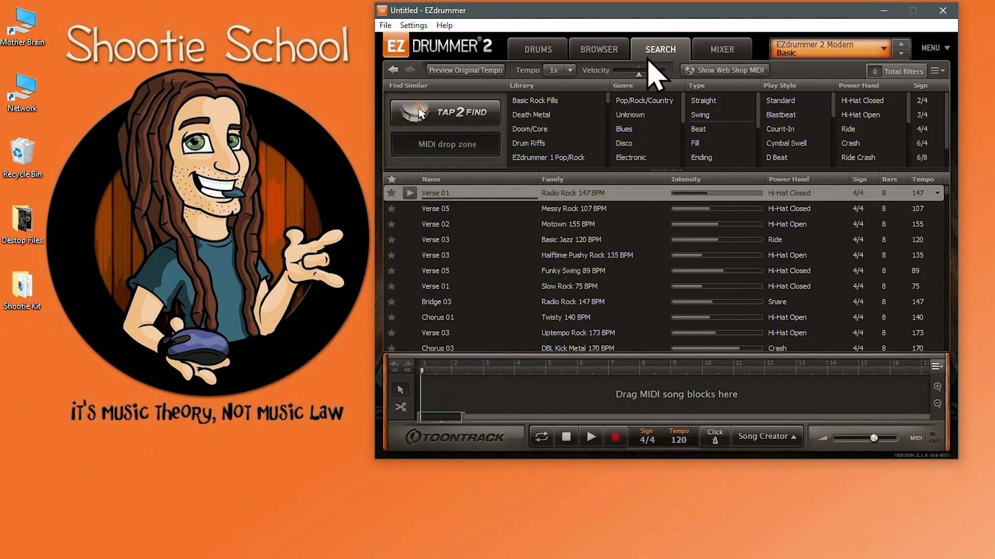
pyautogui.click(599, 180)
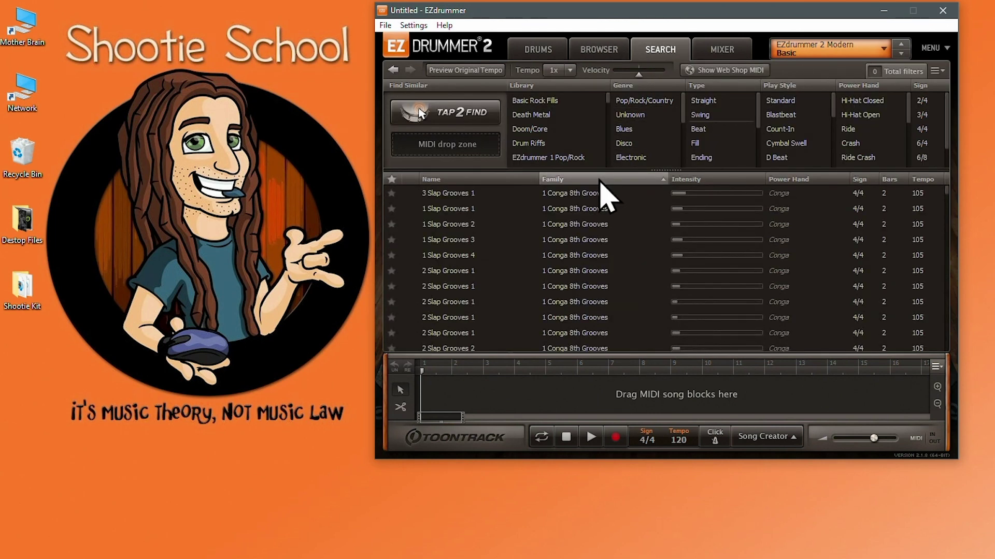
pyautogui.click(600, 180)
pyautogui.click(600, 180)
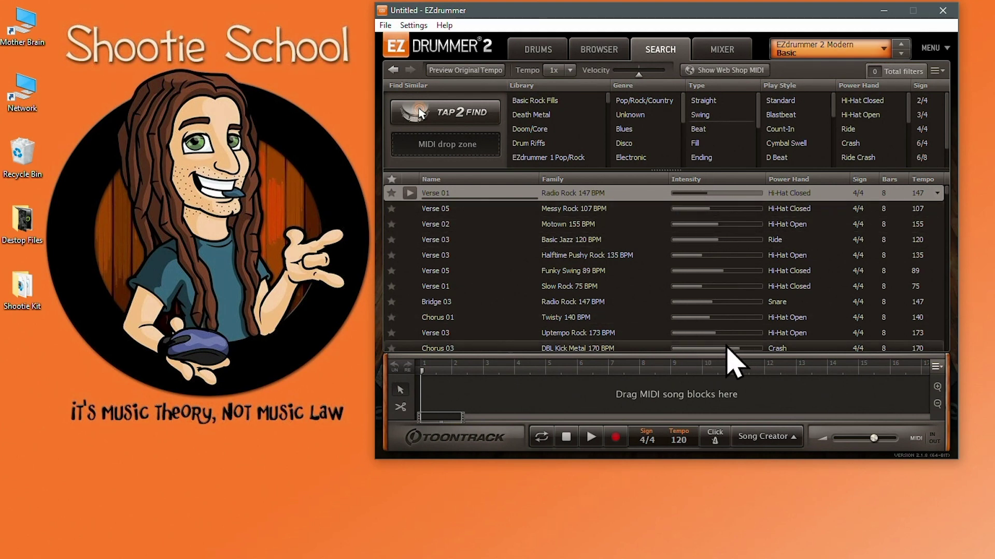
pyautogui.click(715, 178)
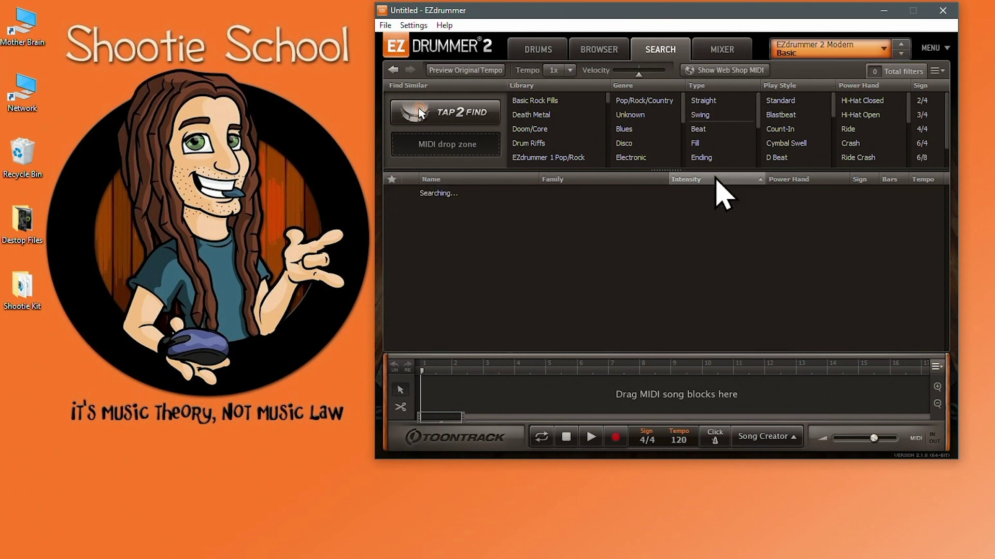
pyautogui.click(716, 178)
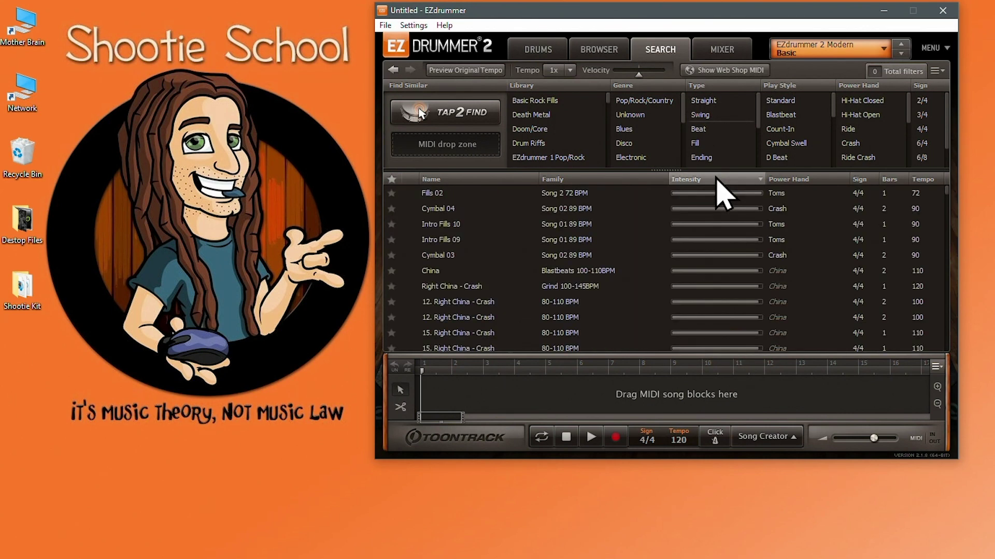
pyautogui.click(717, 178)
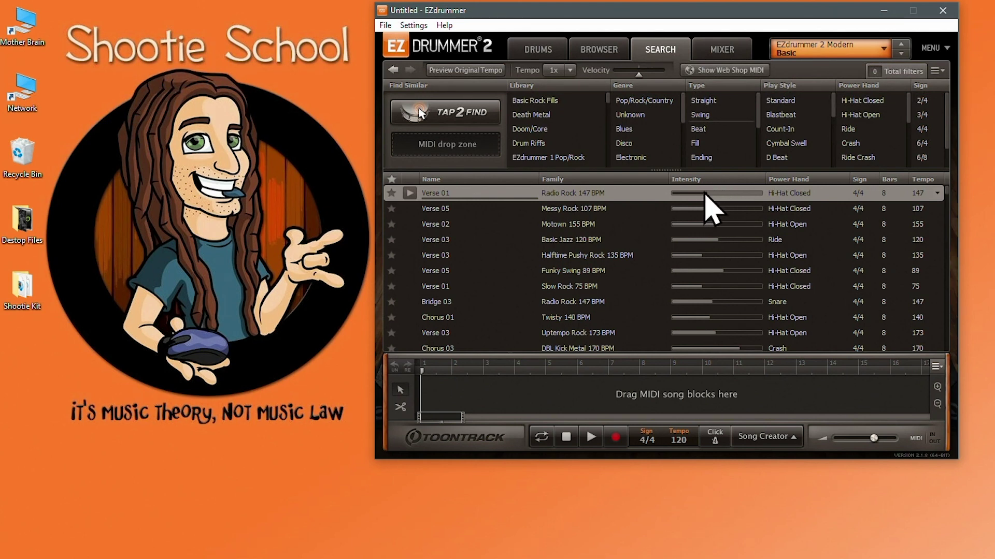
pyautogui.moveTo(638, 72); pyautogui.dragTo(659, 73)
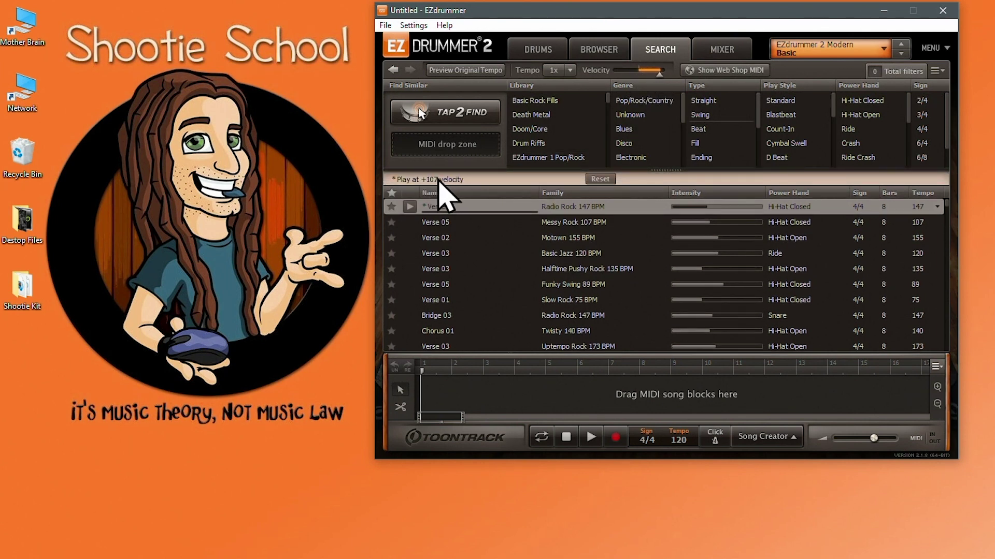
pyautogui.moveTo(716, 205); pyautogui.dragTo(751, 412)
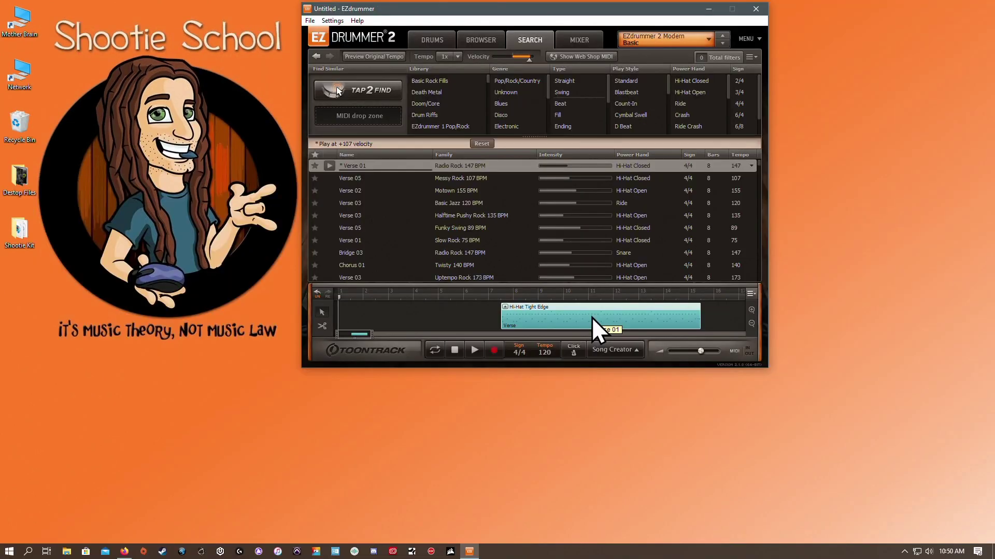
pyautogui.rightClick(737, 397)
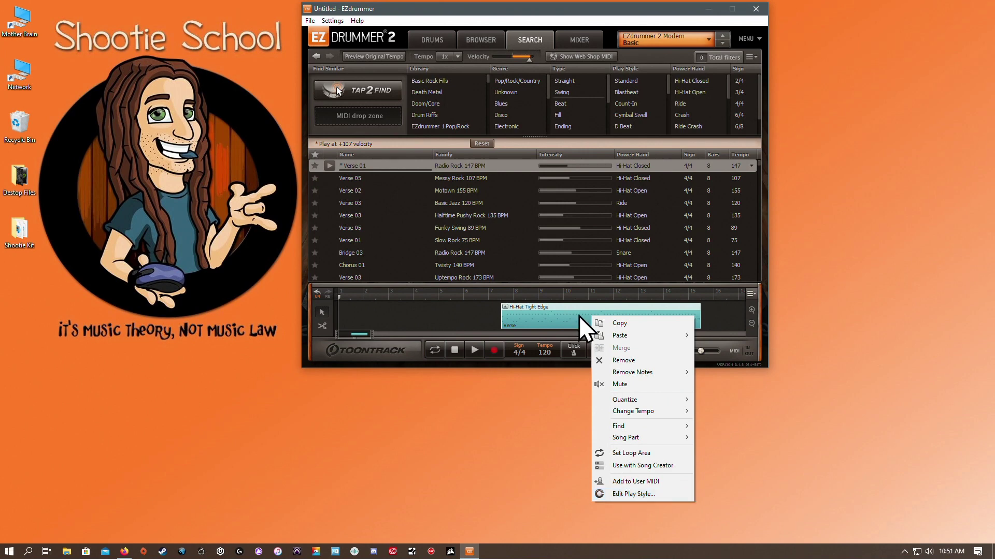
pyautogui.click(632, 361)
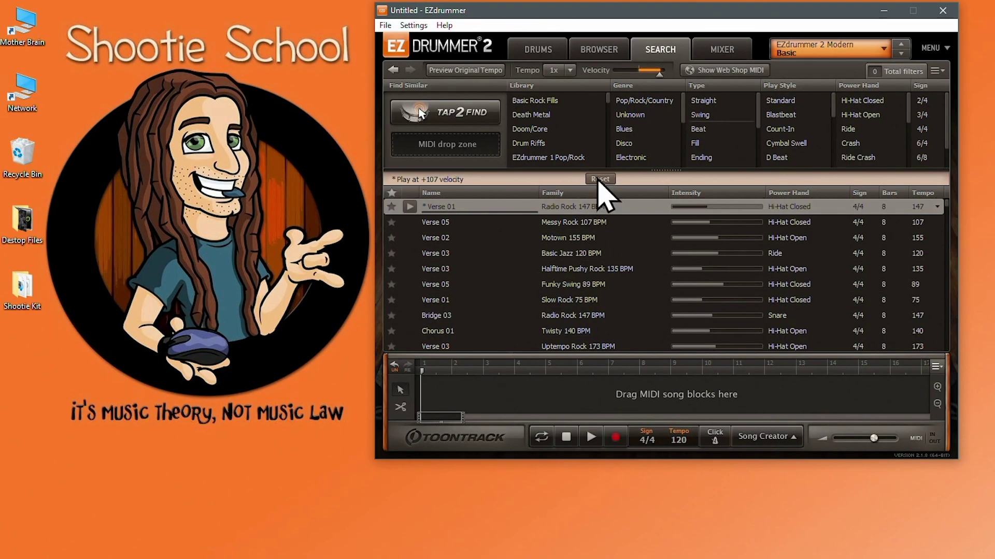
pyautogui.click(481, 144)
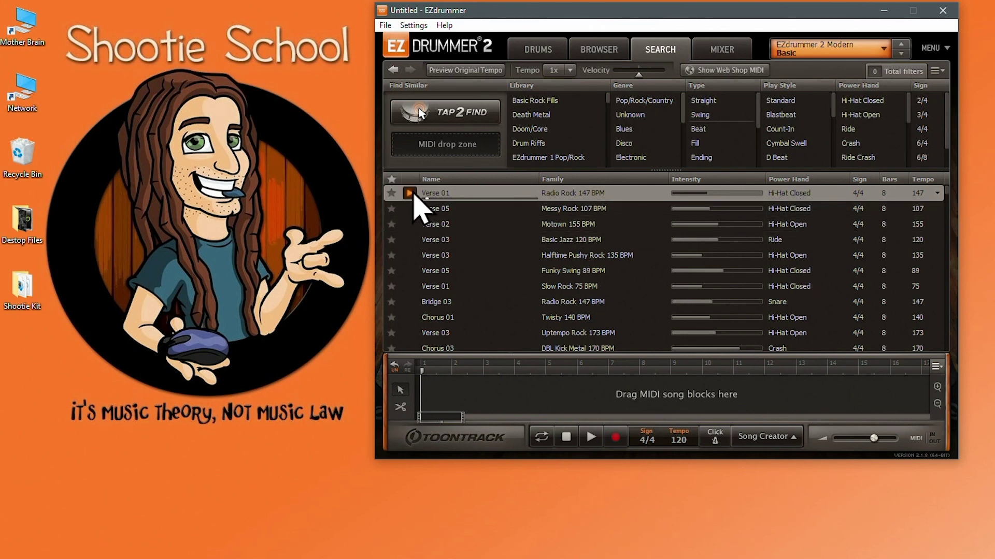
# - Preview DBL Kick Metal 170 BPM Chorus 03 and Black Hole Blues Verse 04, then toggle the Power Hand sort off
pyautogui.scroll(-2, 437, 259)
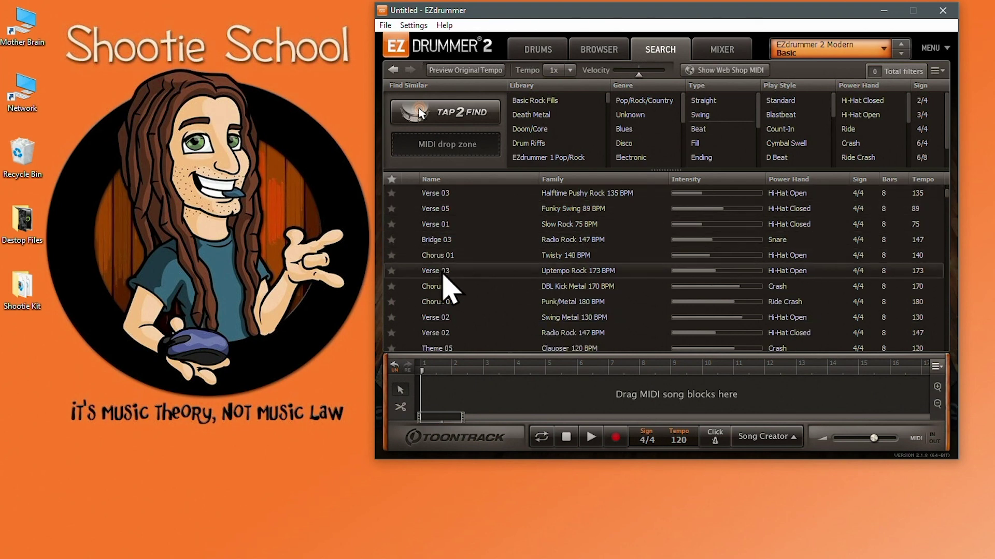
pyautogui.click(414, 288)
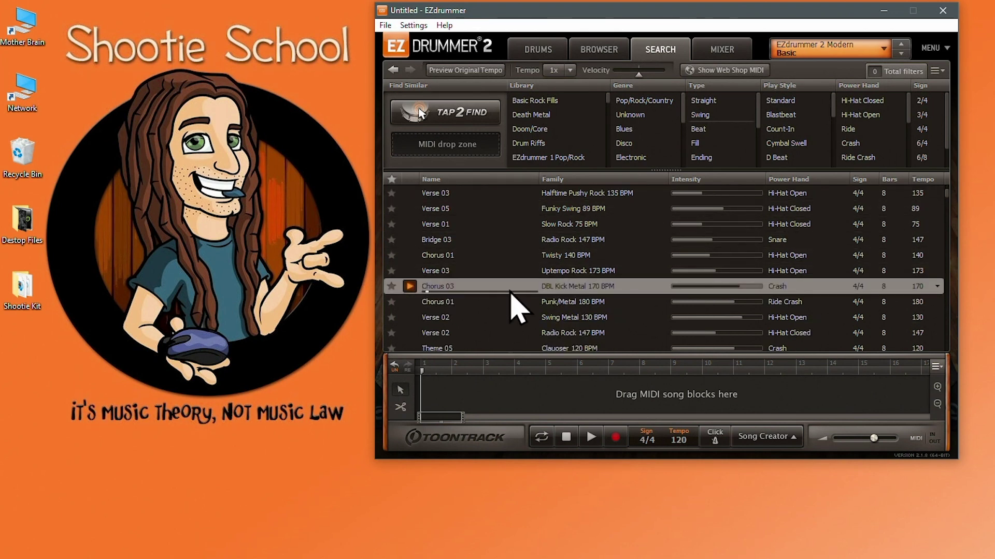
pyautogui.scroll(-2, 515, 306)
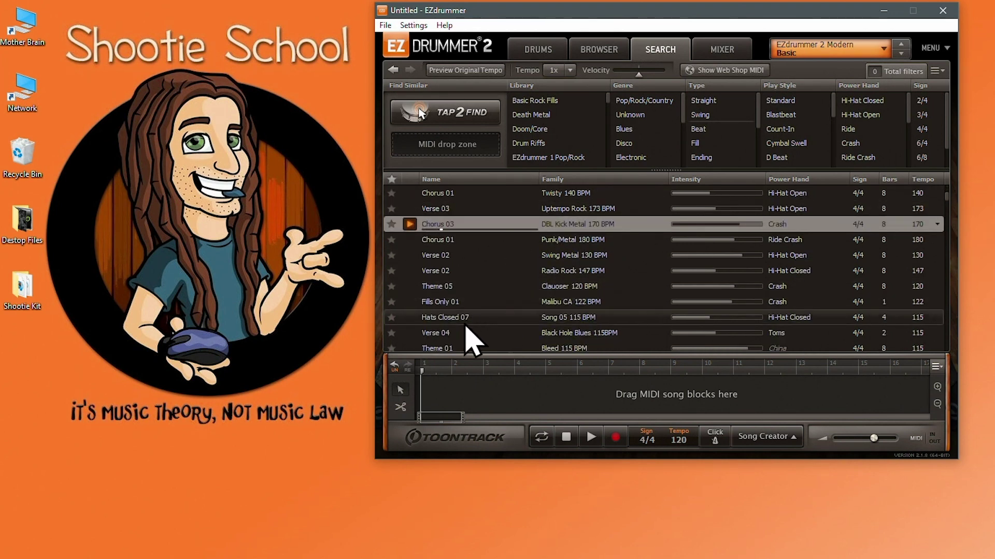
pyautogui.click(414, 335)
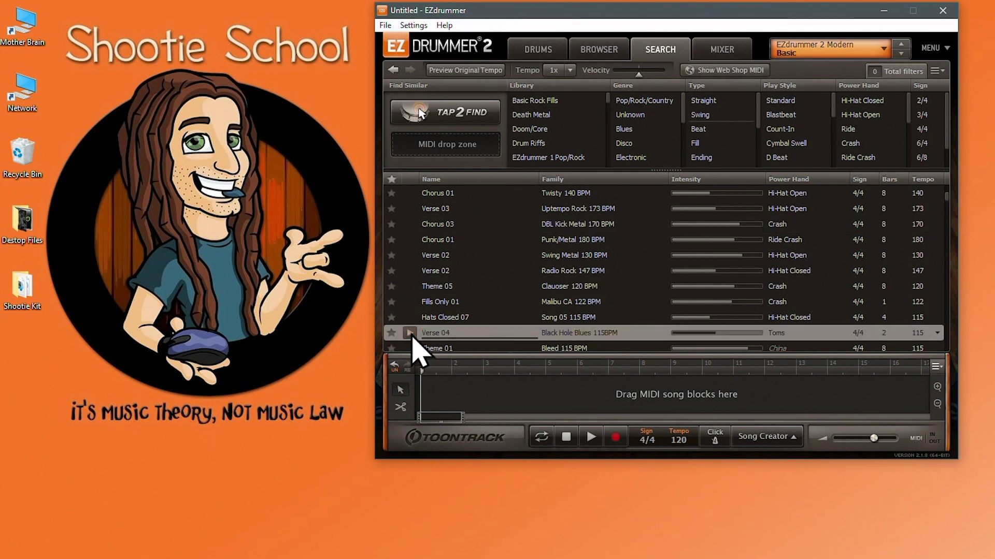
pyautogui.click(799, 181)
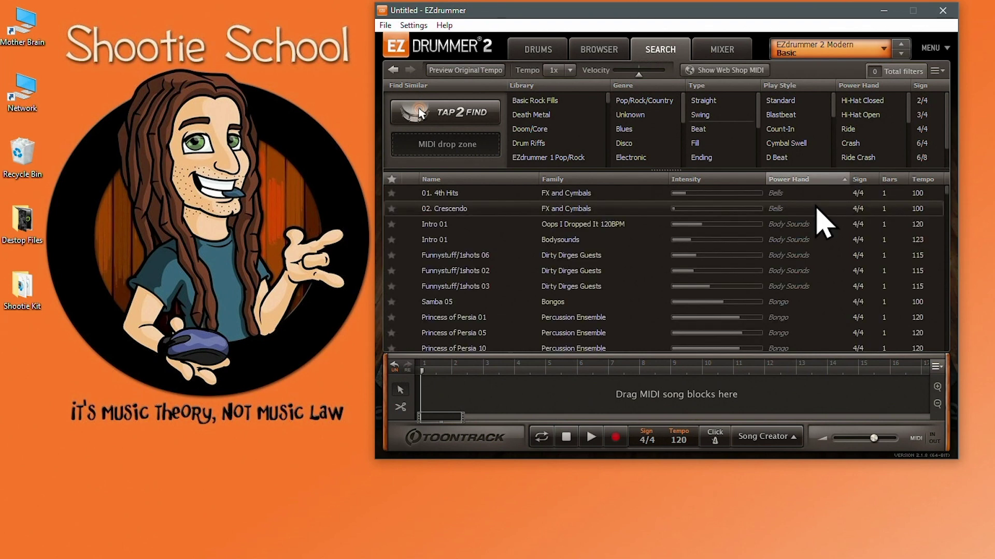
pyautogui.click(805, 181)
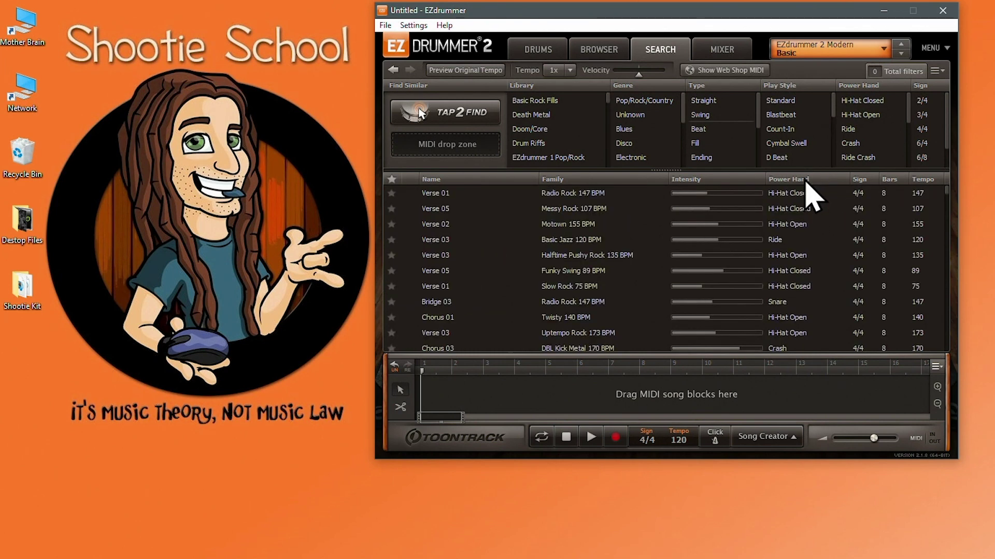
pyautogui.click(860, 179)
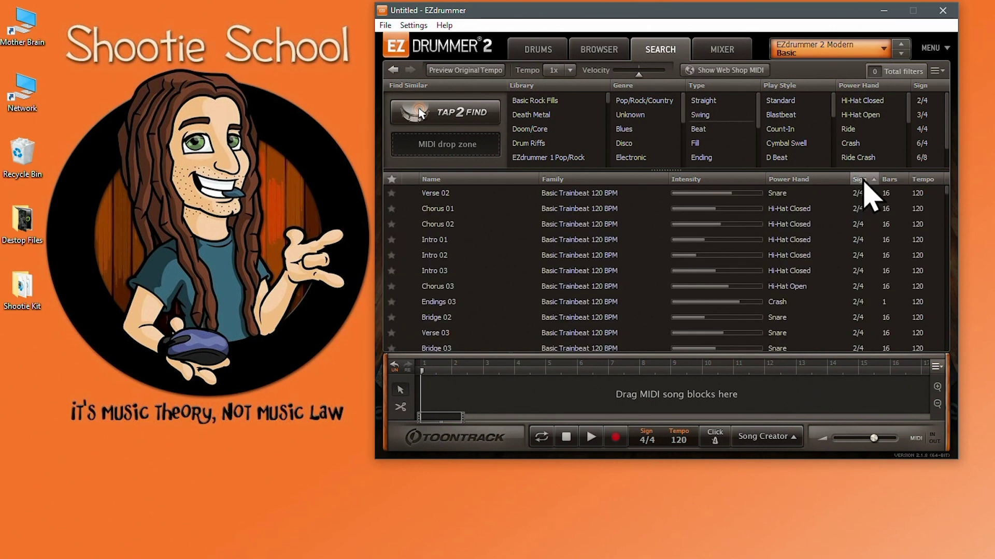
pyautogui.click(866, 181)
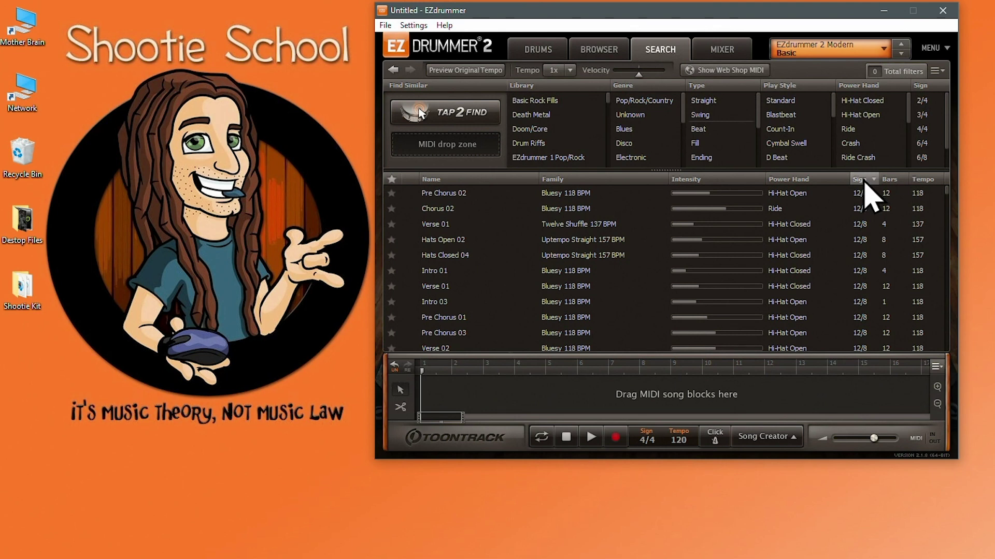
pyautogui.click(864, 181)
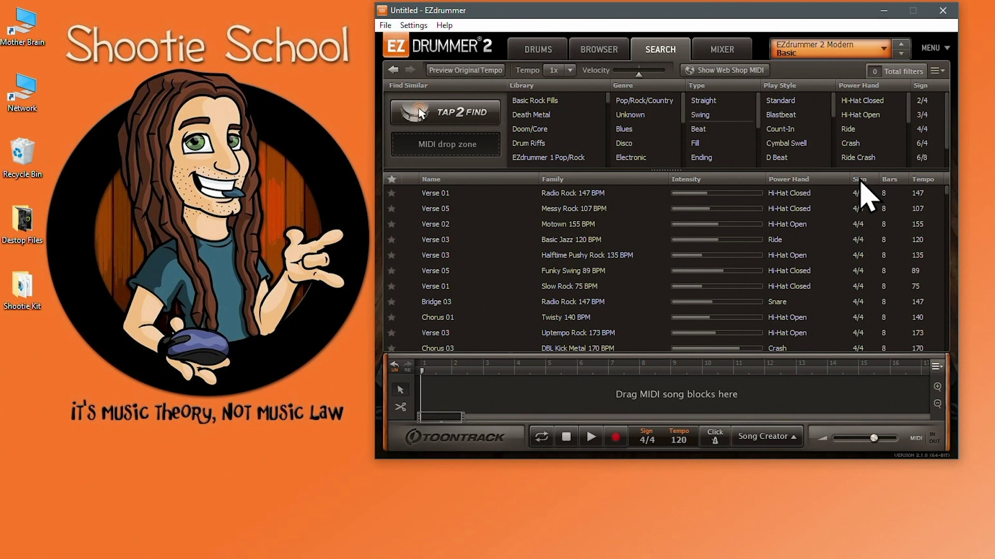
pyautogui.click(647, 438)
pyautogui.click(668, 524)
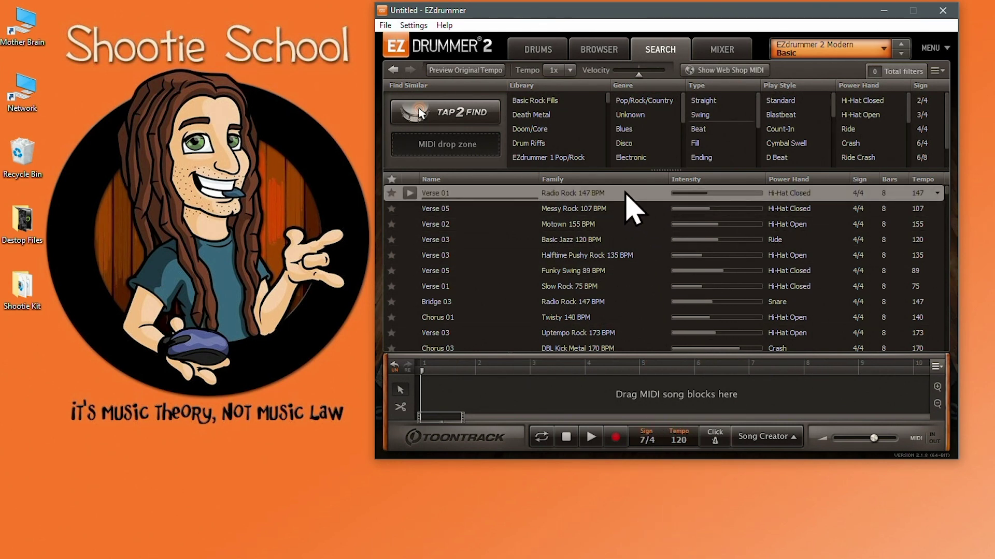
pyautogui.moveTo(626, 193); pyautogui.dragTo(570, 406)
pyautogui.rightClick(659, 398)
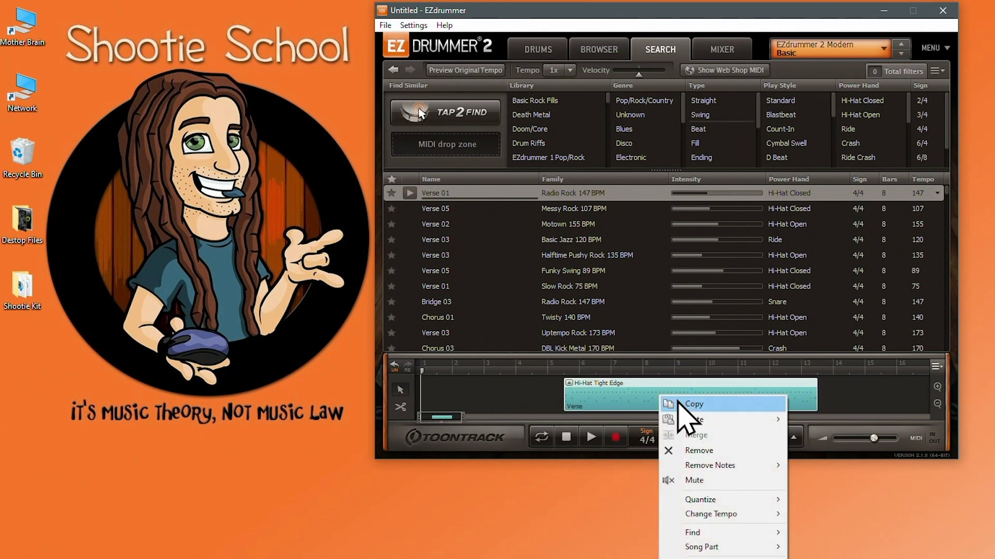
pyautogui.click(714, 451)
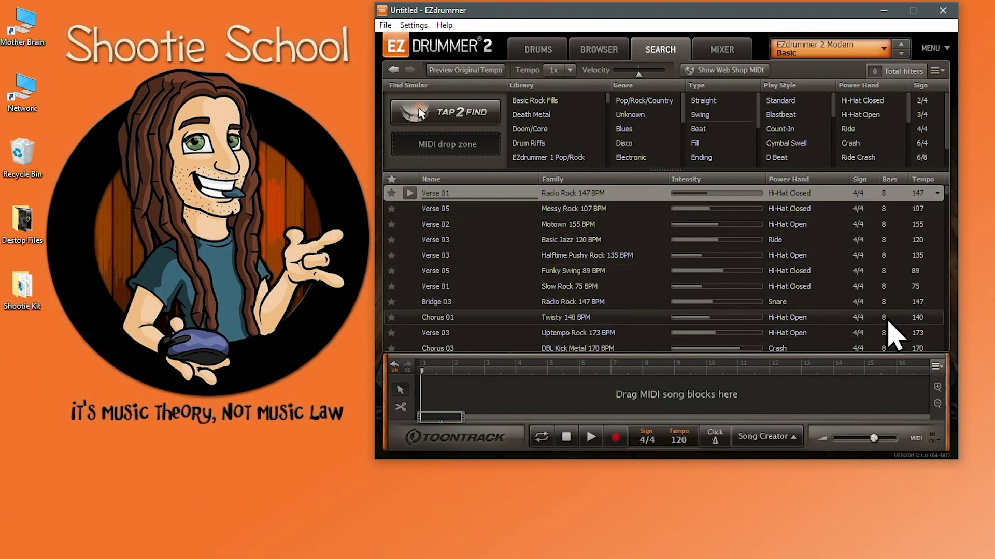
# - Sort by Bars ascending then descending, clear the sort, and scroll down the results
pyautogui.click(890, 180)
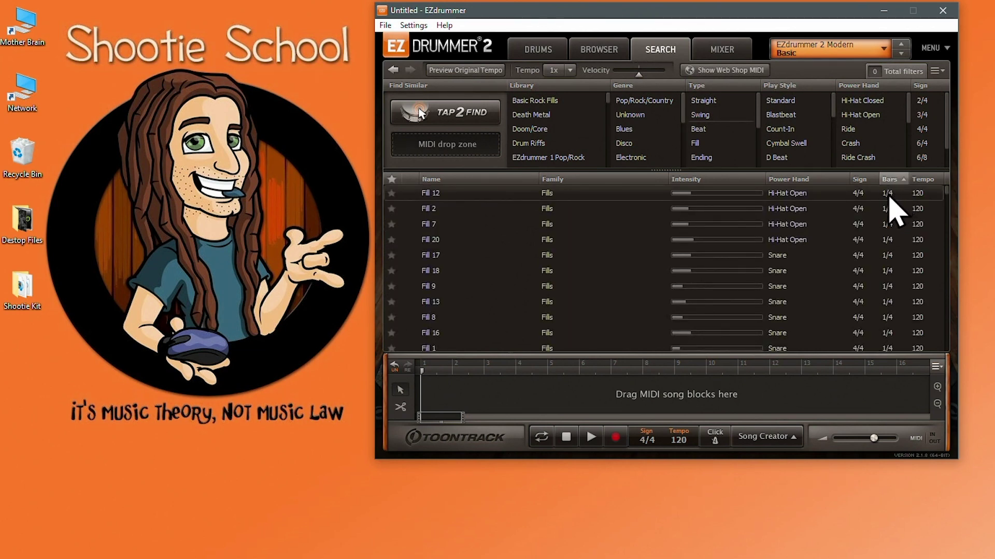
pyautogui.click(891, 179)
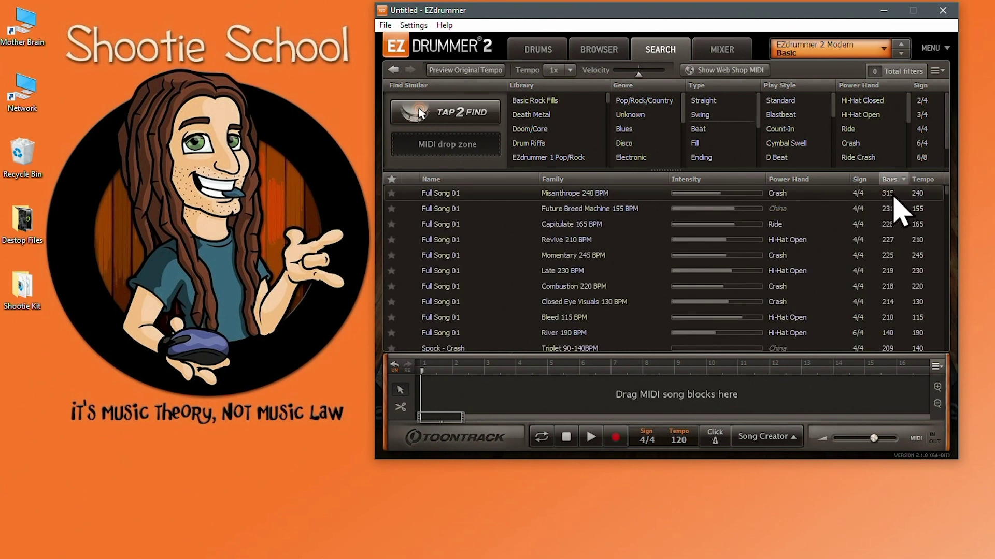
pyautogui.click(890, 179)
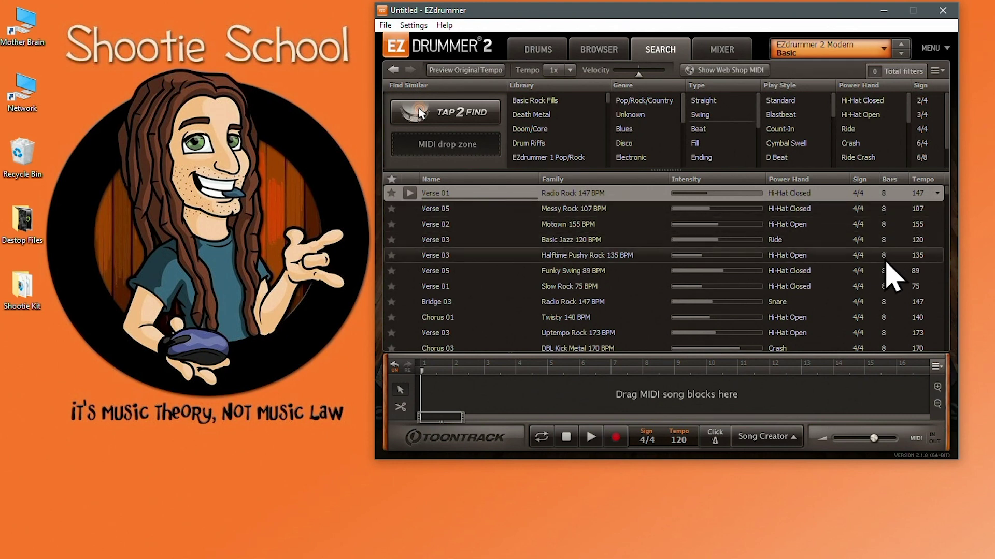
pyautogui.scroll(-4, 893, 318)
pyautogui.scroll(-8, 893, 318)
pyautogui.scroll(-1, 890, 321)
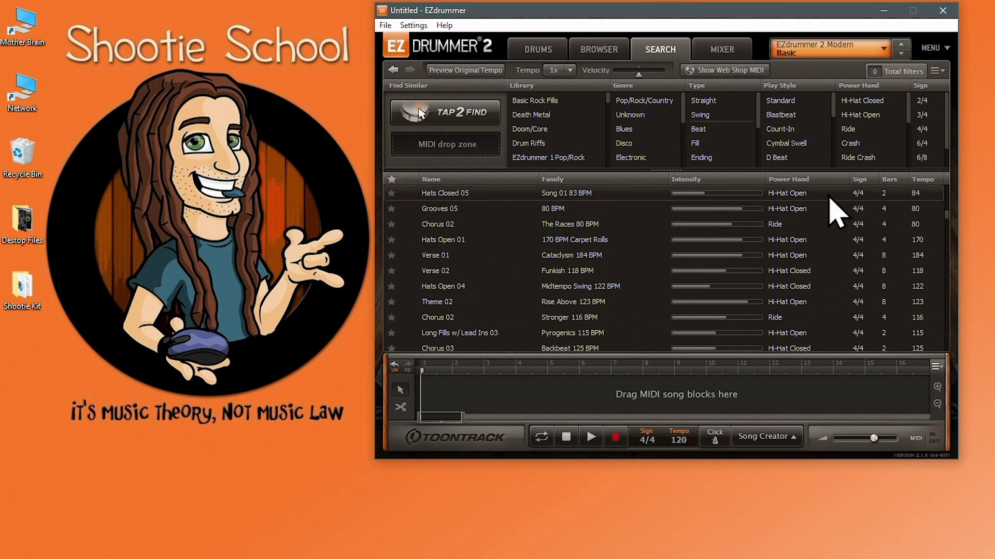
# - Preview Hats Closed 05 and enable Preview Original Tempo, setting the song tempo to 84
pyautogui.moveTo(654, 194); pyautogui.dragTo(574, 203)
pyautogui.click(409, 193)
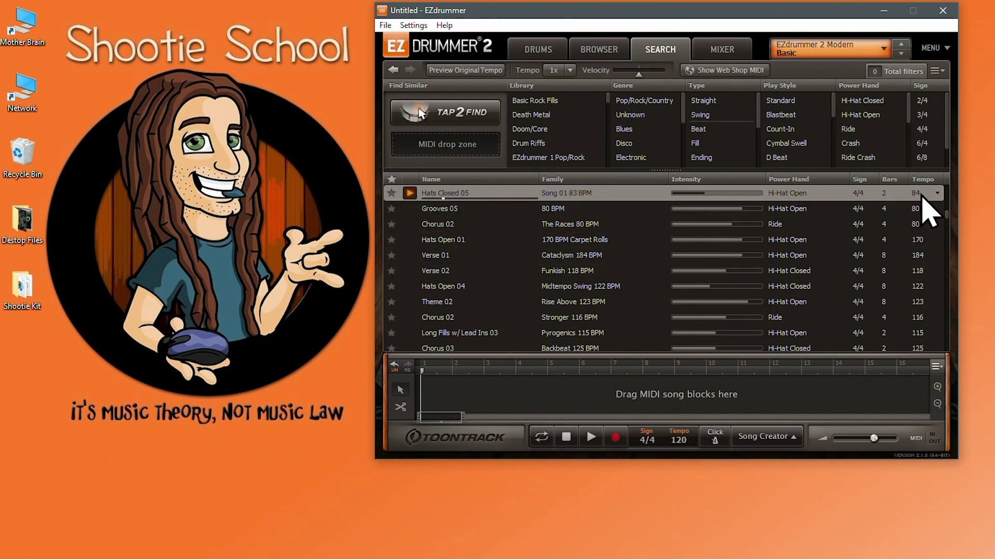
pyautogui.click(678, 443)
pyautogui.click(414, 196)
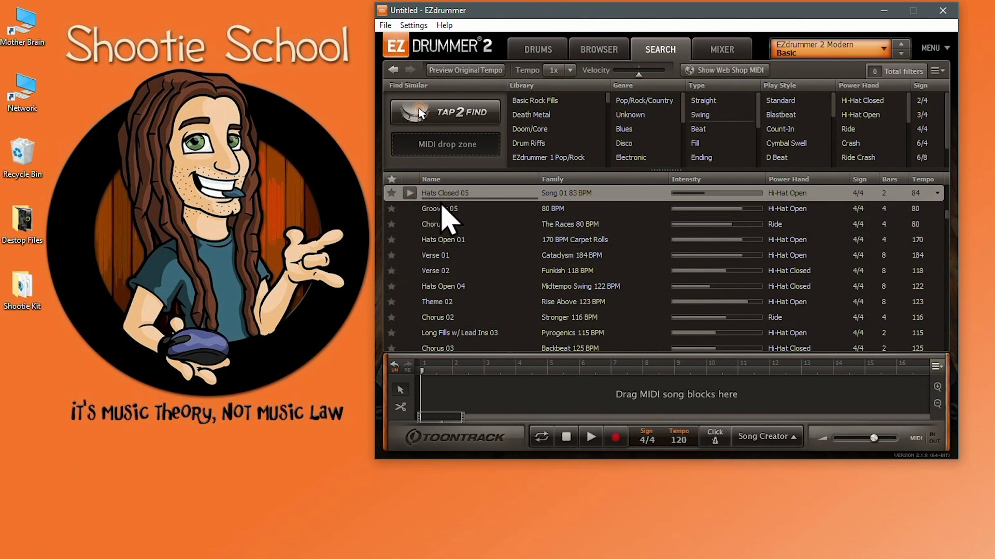
pyautogui.click(464, 71)
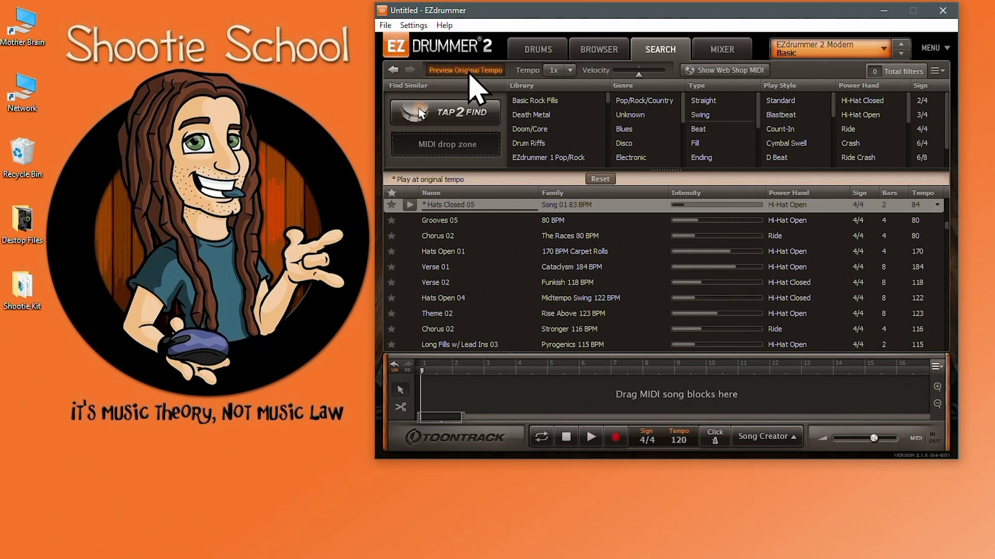
# - Place Hats Closed 05 on the song track, then remove the Hi-Hat Open 1 block
pyautogui.moveTo(564, 207); pyautogui.dragTo(632, 404)
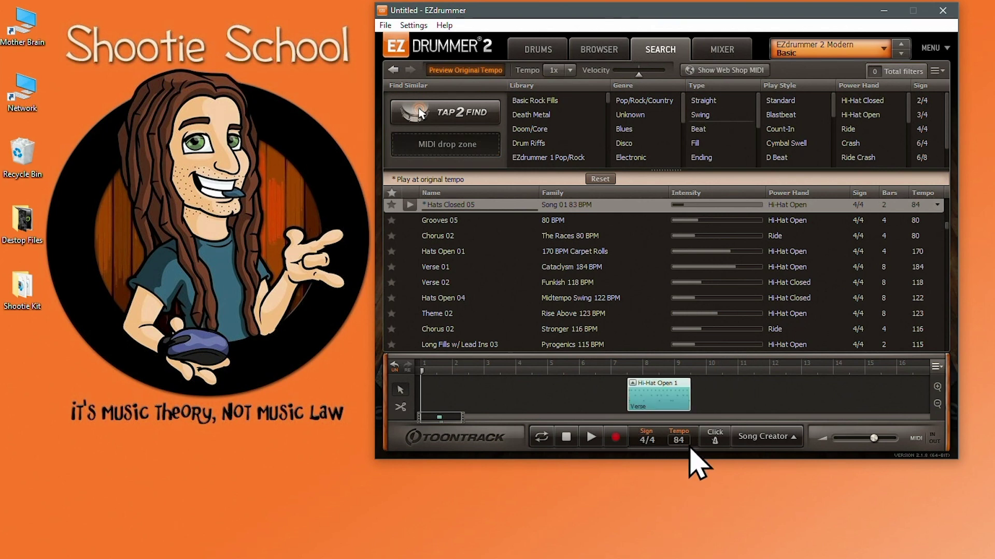
pyautogui.rightClick(657, 386)
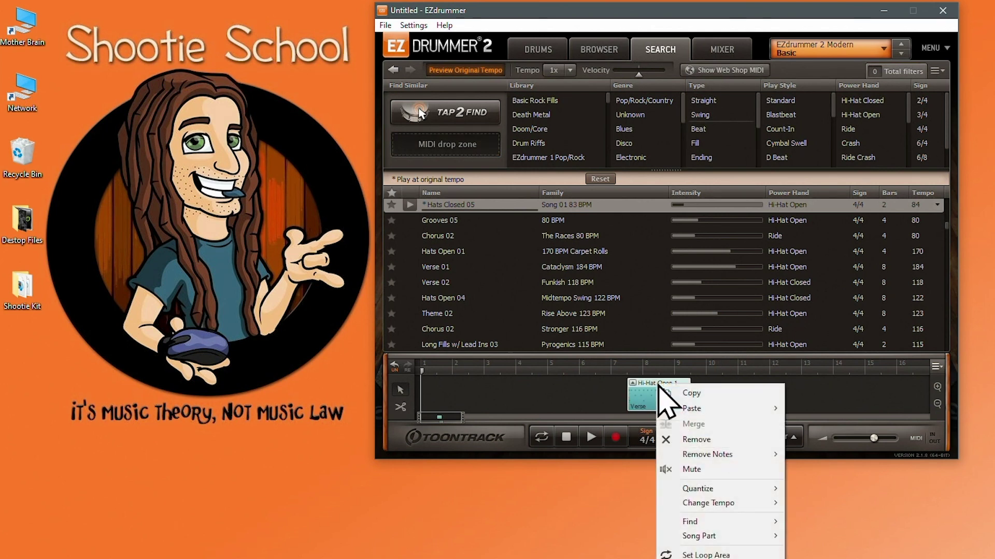
pyautogui.click(697, 440)
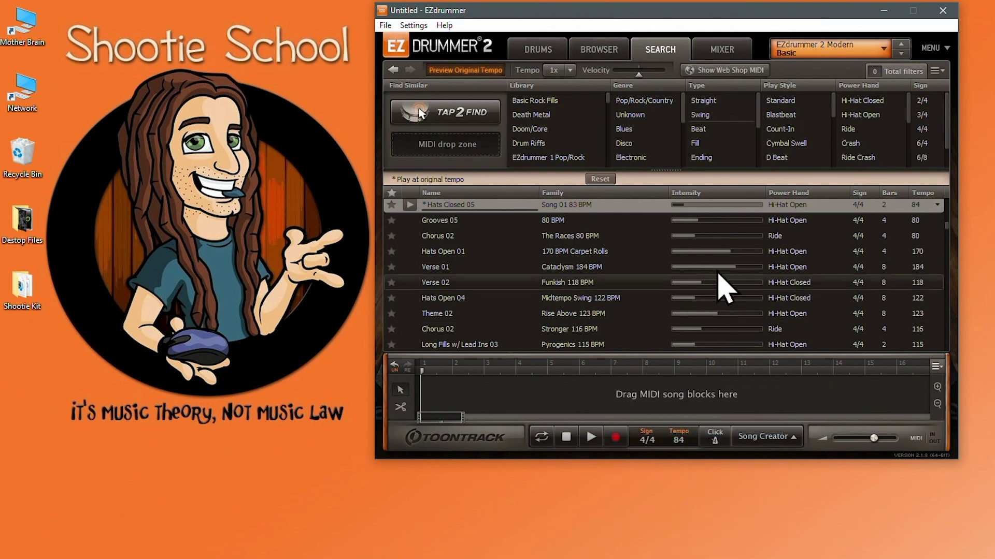
# - Show Library, Resolution and # Inst columns in the groove results via the header's column menu
pyautogui.rightClick(838, 192)
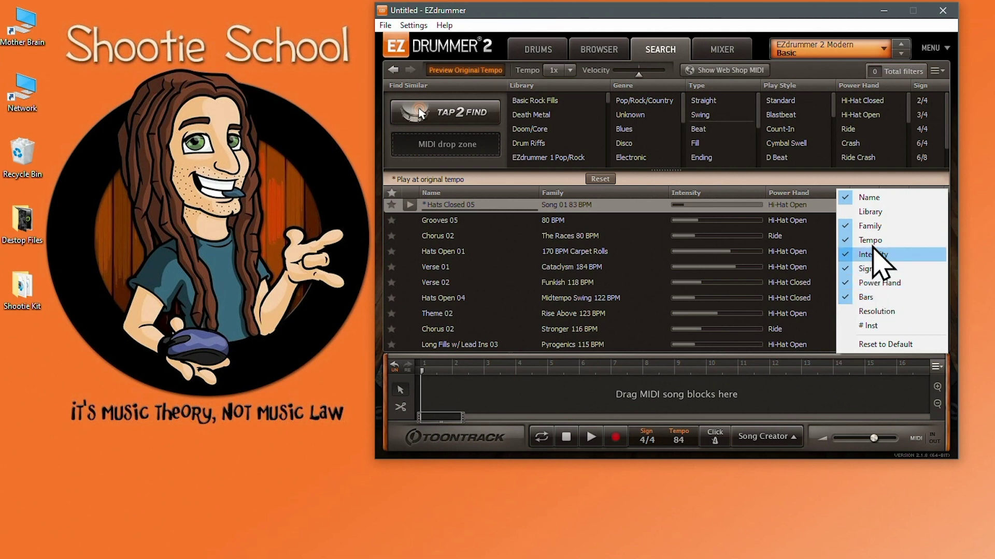
pyautogui.click(879, 213)
pyautogui.rightClick(811, 193)
pyautogui.click(831, 317)
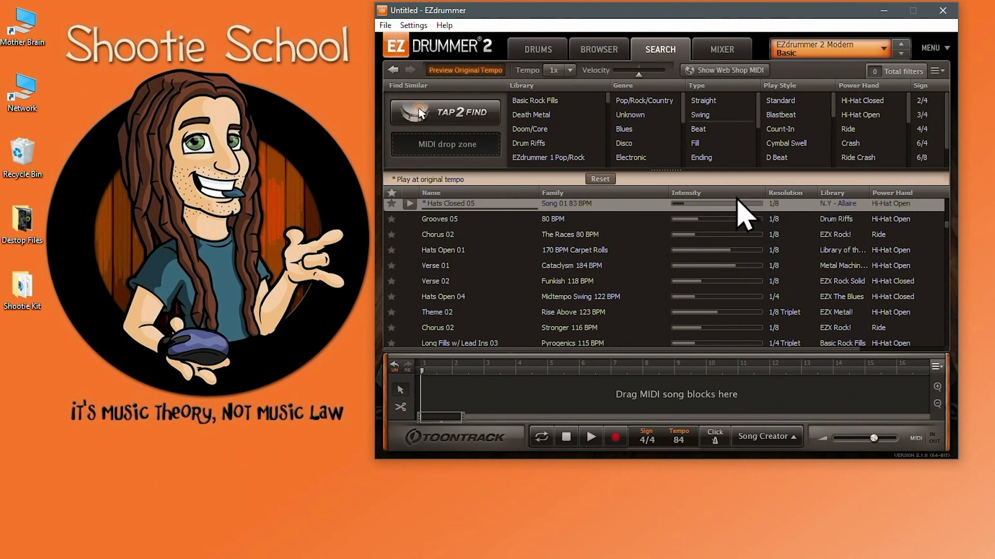
pyautogui.rightClick(414, 192)
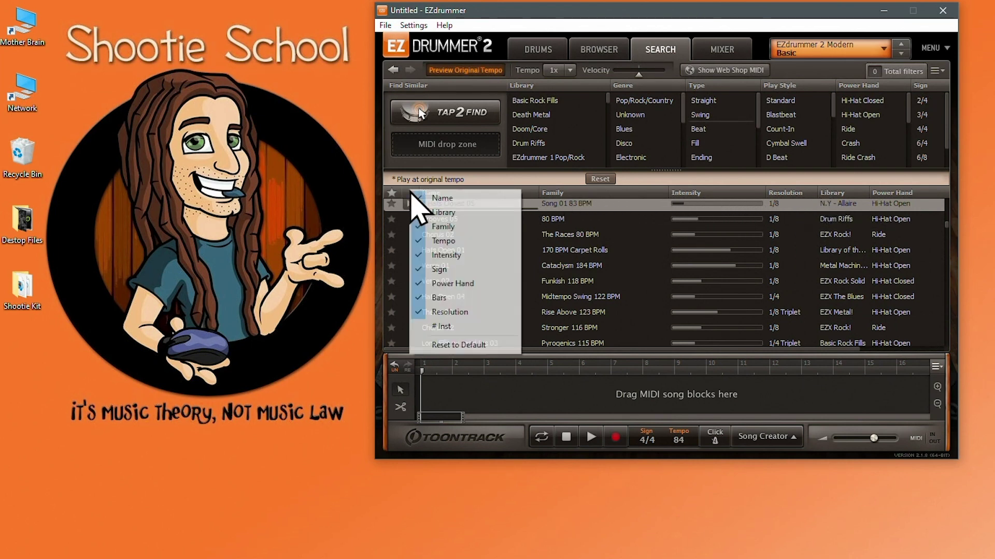
pyautogui.click(444, 327)
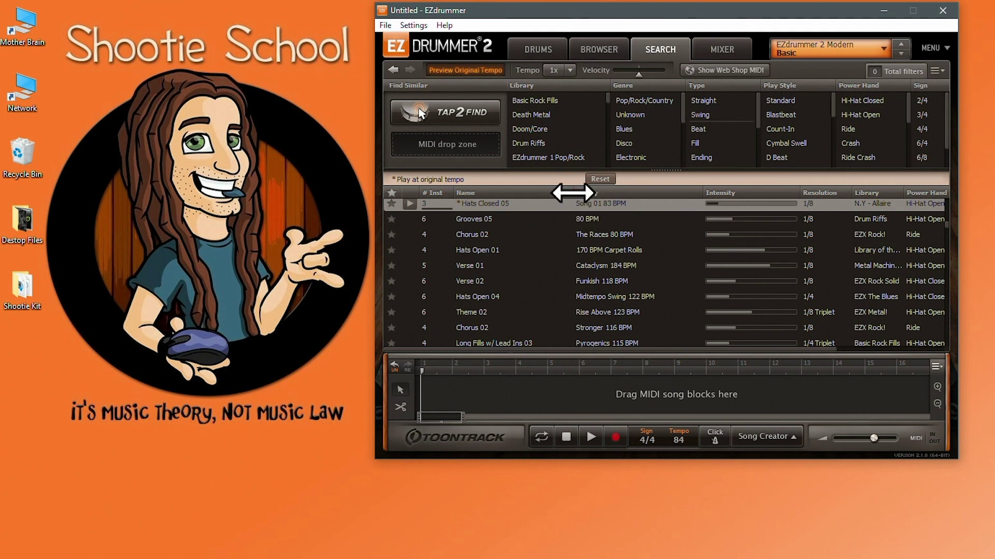
# - Widen the Name column, move # Inst beside Resolution, and turn off original-tempo preview
pyautogui.moveTo(572, 193); pyautogui.dragTo(550, 213)
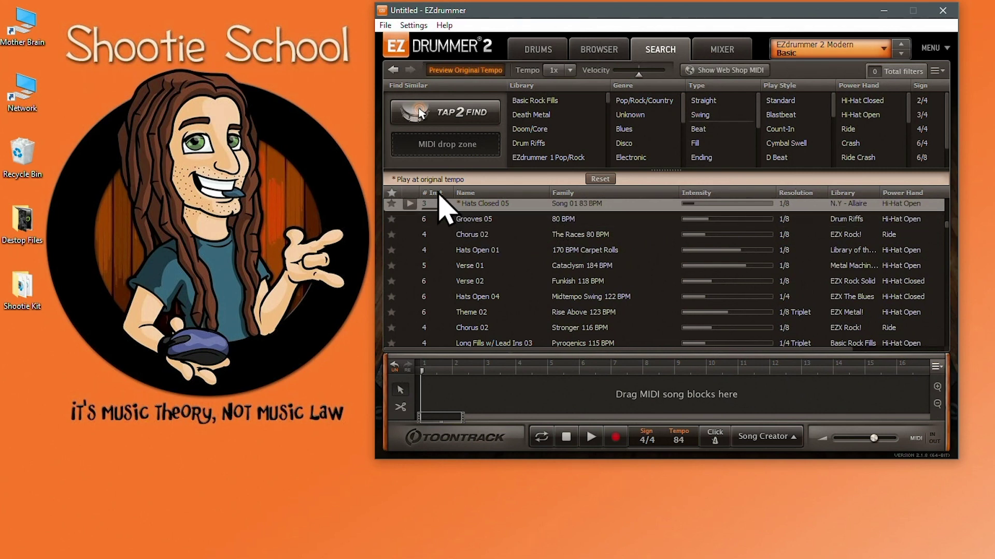
pyautogui.moveTo(439, 195); pyautogui.dragTo(808, 213)
pyautogui.moveTo(610, 350); pyautogui.dragTo(679, 373)
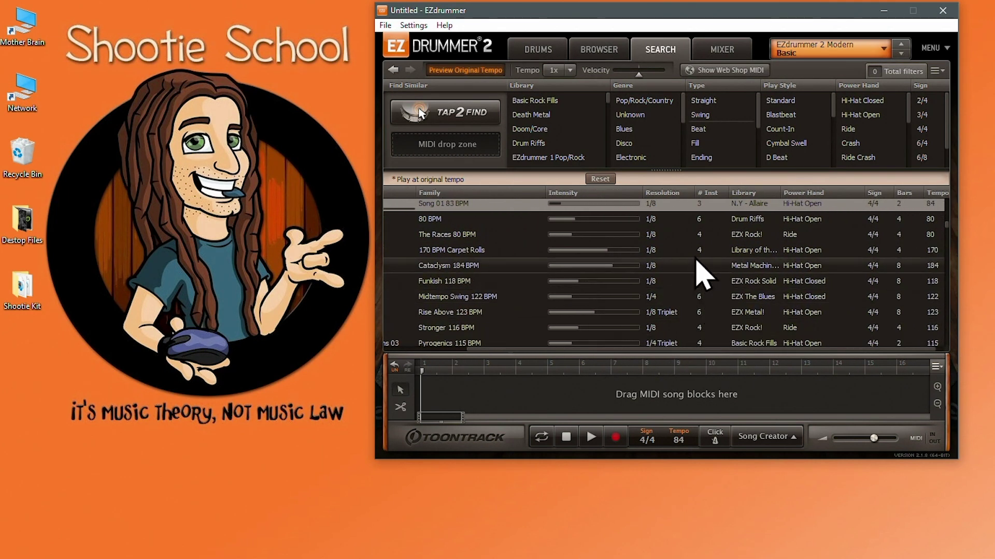
pyautogui.click(601, 180)
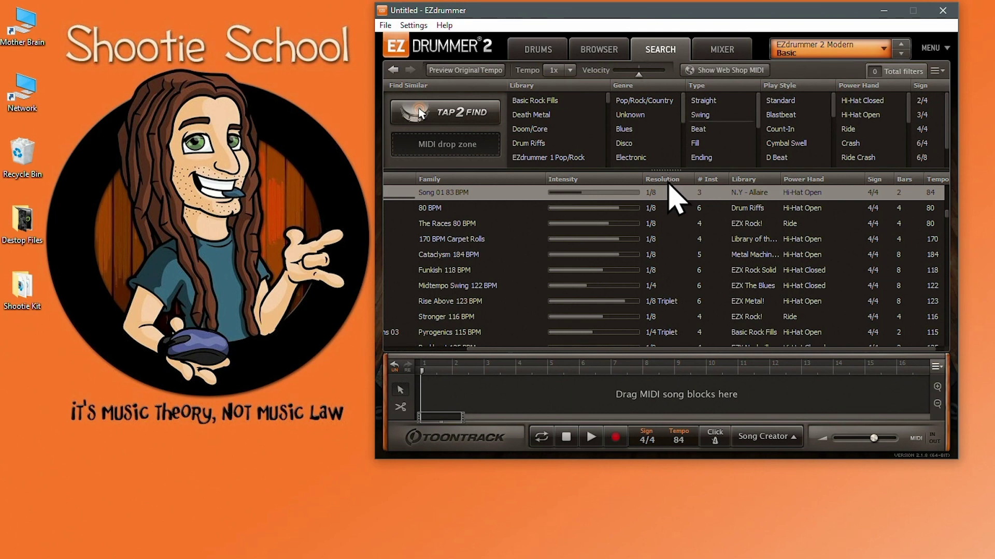
# - Select the Rise Above 123 BPM groove and scroll through the results
pyautogui.click(680, 302)
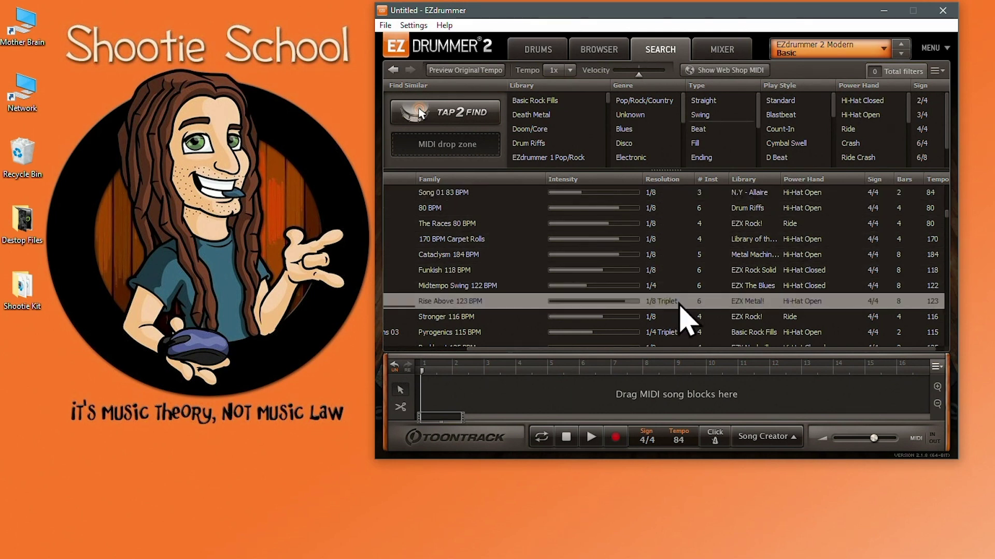
pyautogui.scroll(-5, 673, 306)
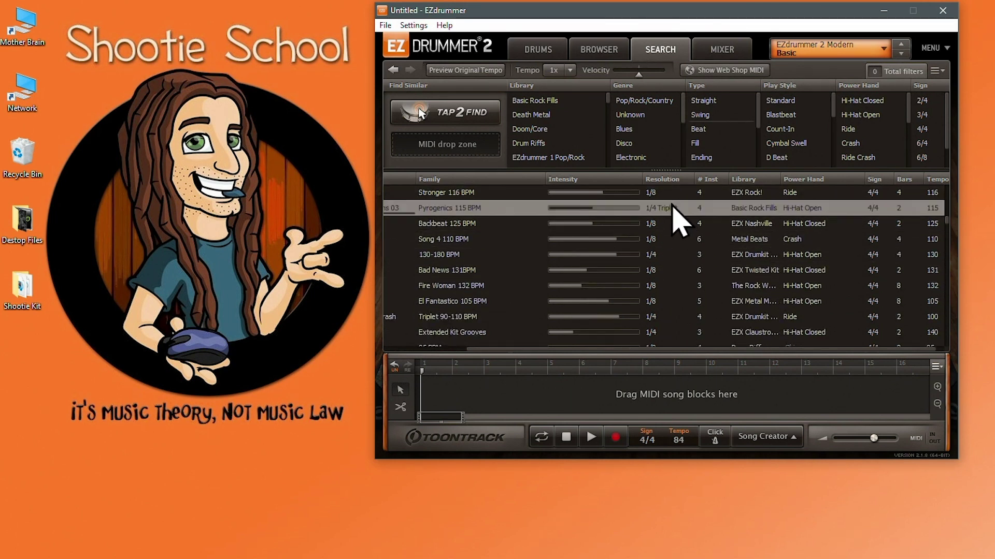
pyautogui.scroll(-4, 666, 285)
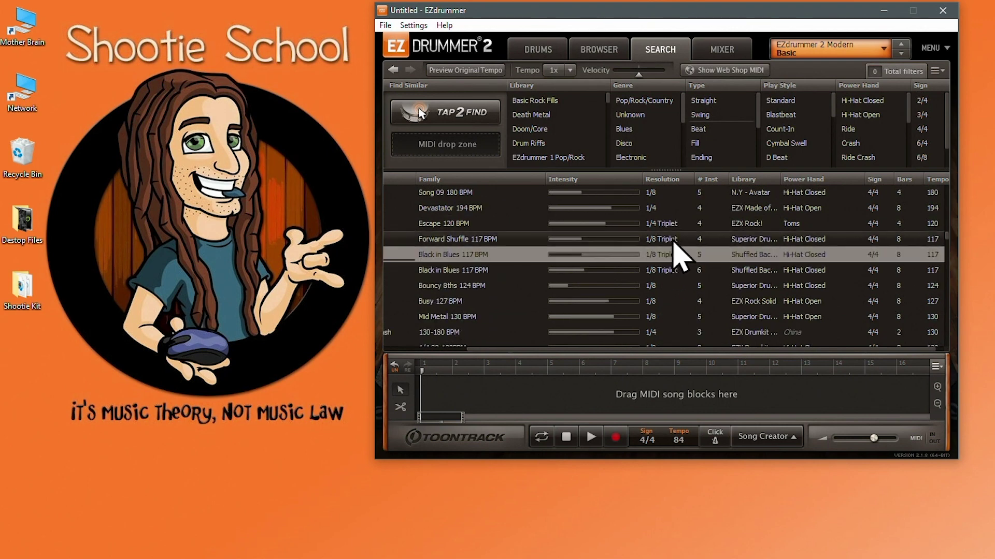
pyautogui.moveTo(679, 225); pyautogui.dragTo(681, 227)
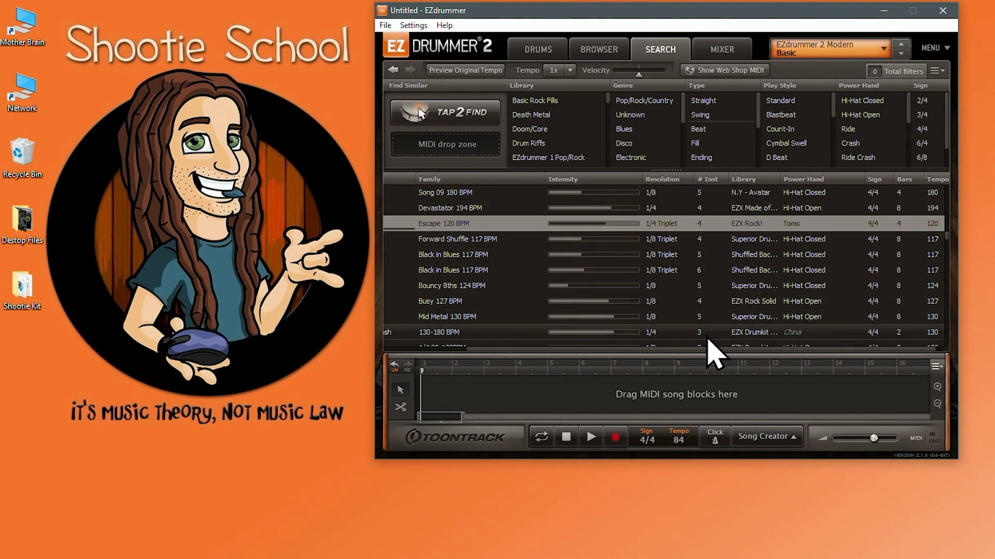
# - Sort grooves by instrument count, most first, and preview Schoolband Gone Wild 07
pyautogui.click(709, 180)
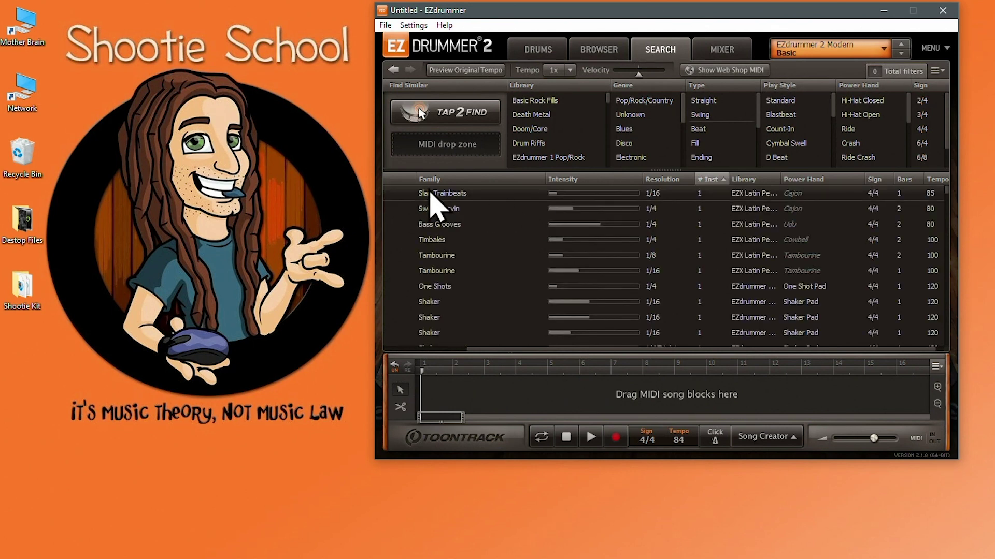
pyautogui.moveTo(469, 348); pyautogui.dragTo(377, 355)
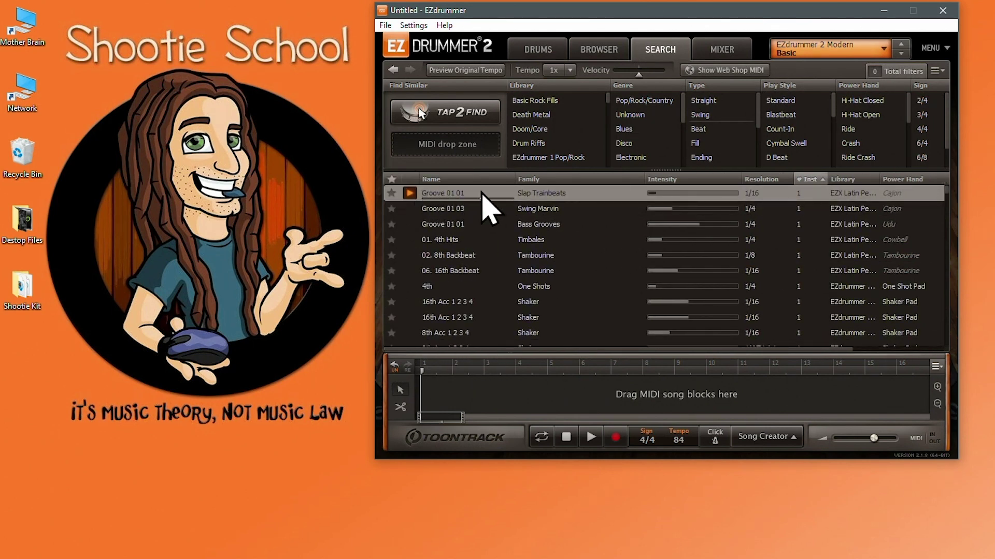
pyautogui.click(811, 178)
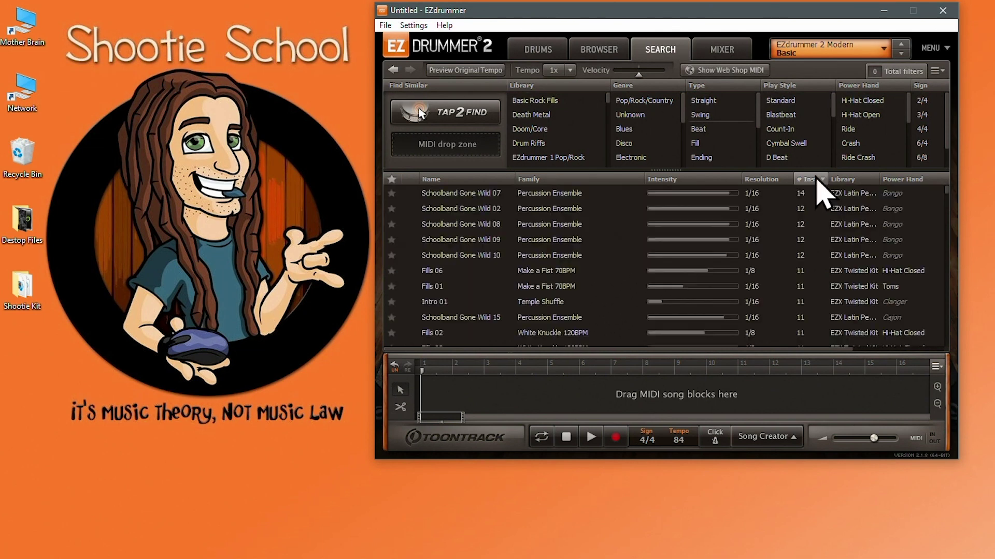
pyautogui.click(410, 195)
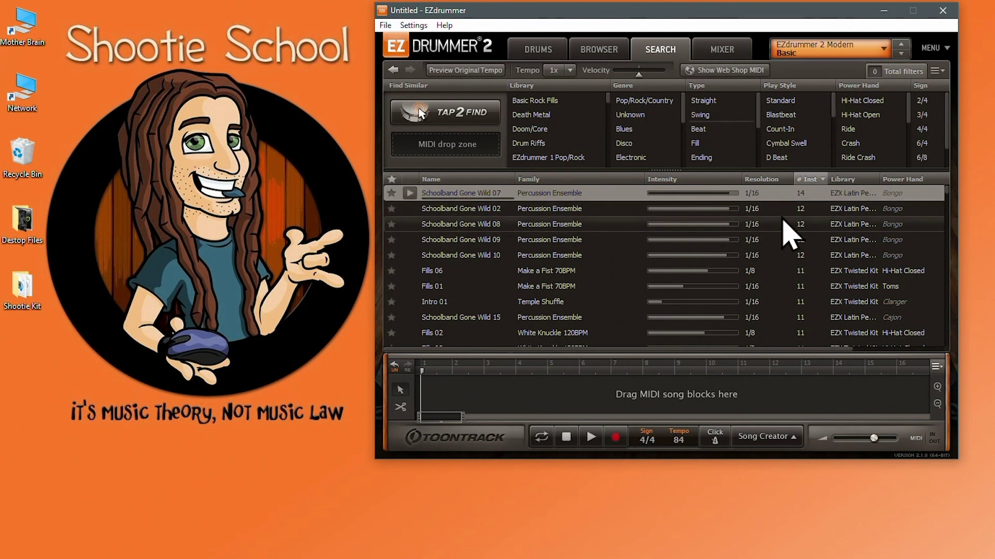
# - Remove the instrument-count sort and widen the Library column to show full library names
pyautogui.click(809, 178)
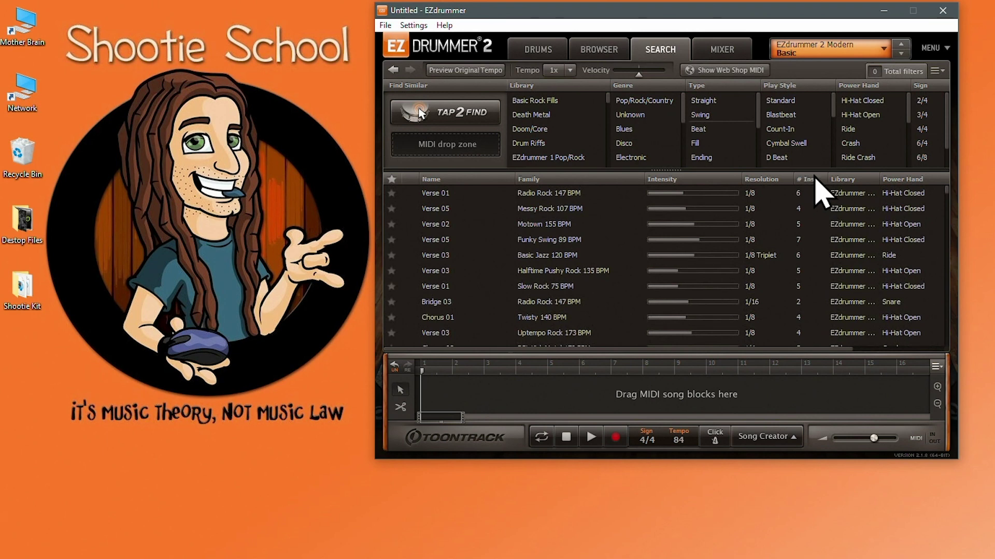
pyautogui.moveTo(879, 178); pyautogui.dragTo(938, 176)
pyautogui.scroll(-10, 899, 266)
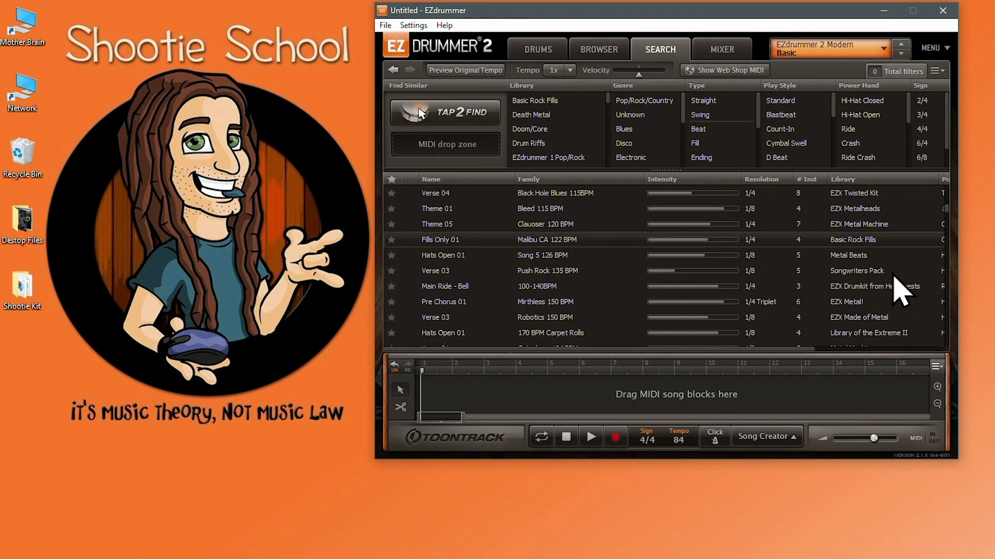
pyautogui.scroll(-6, 894, 280)
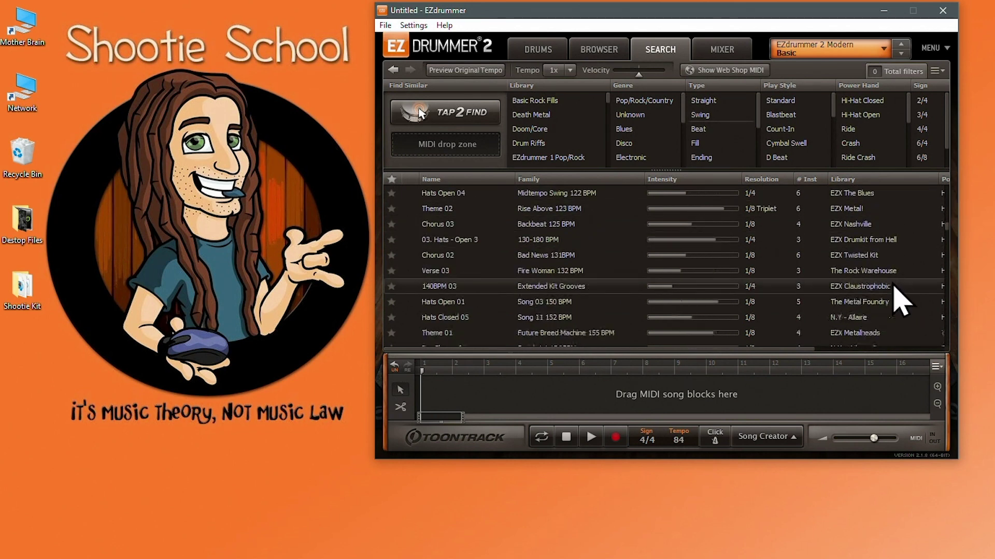
pyautogui.scroll(-8, 893, 286)
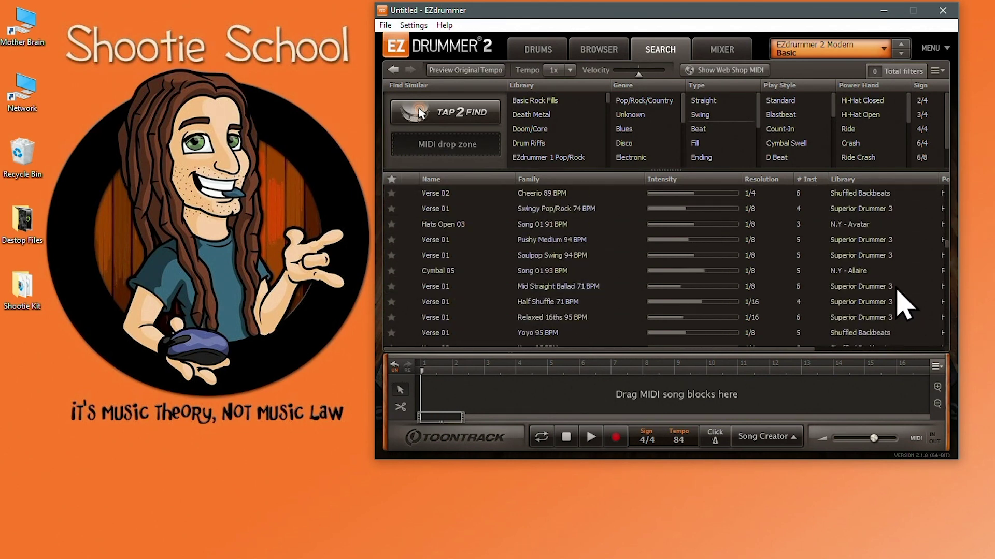
pyautogui.scroll(-8, 904, 306)
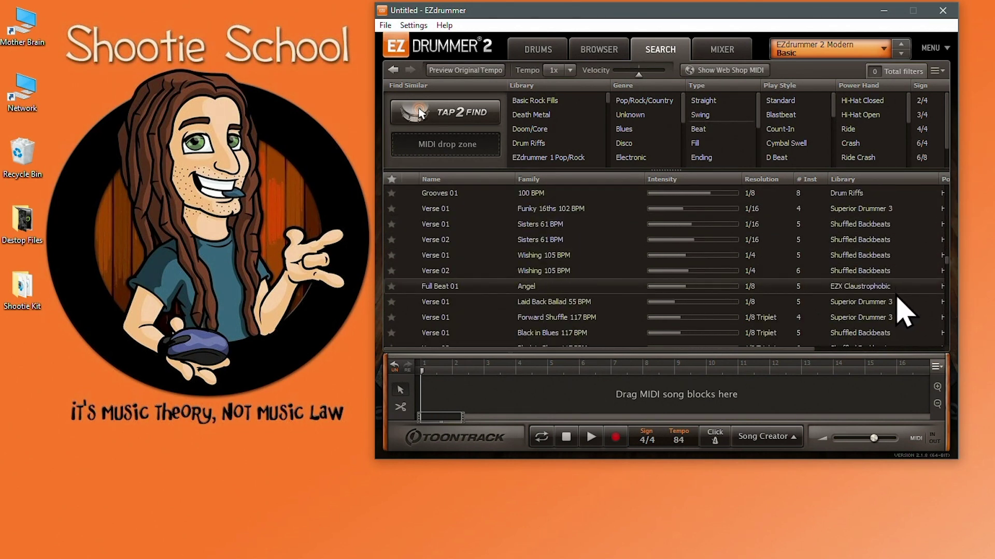
# - Restore the default result columns, keep preview tempo at 1x, and try then reset preview velocity
pyautogui.rightClick(876, 178)
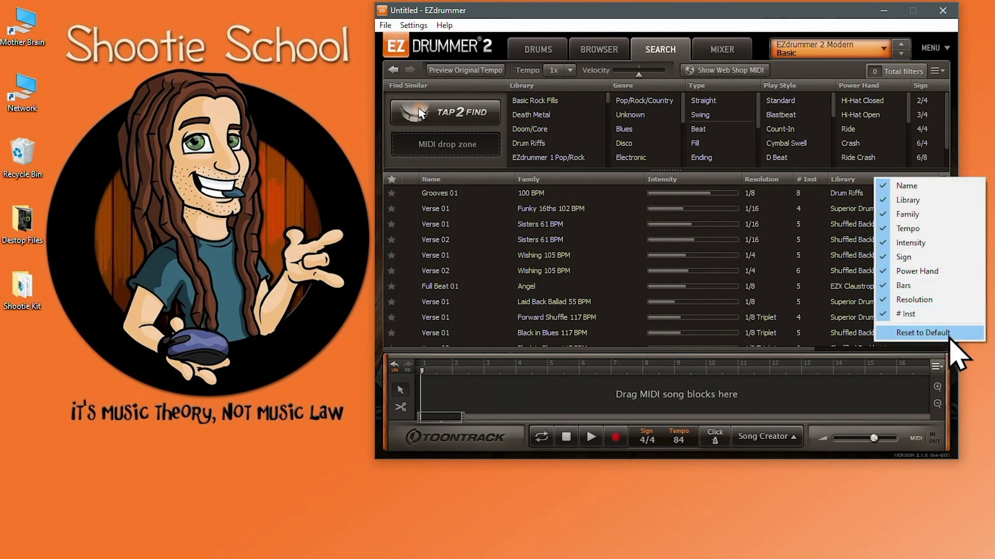
pyautogui.click(920, 336)
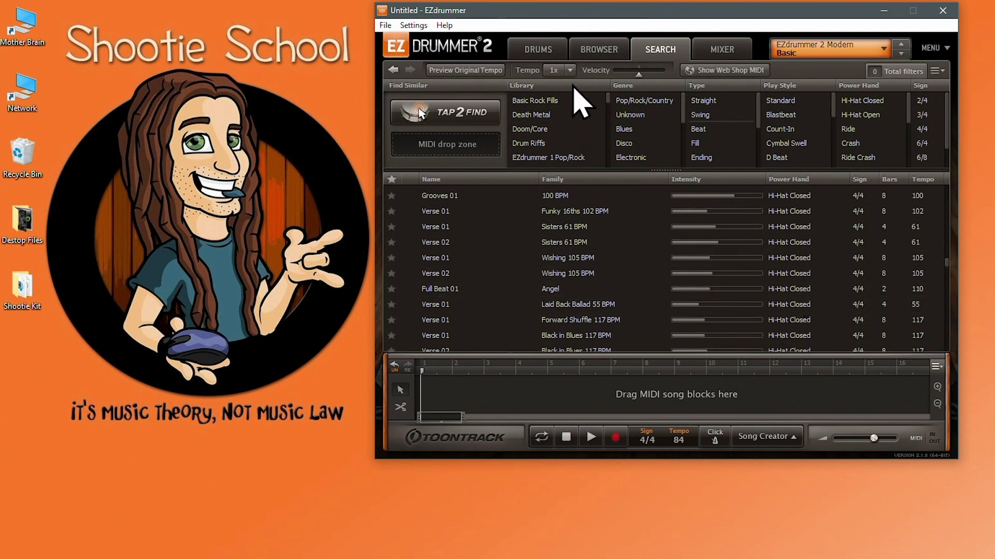
pyautogui.click(569, 70)
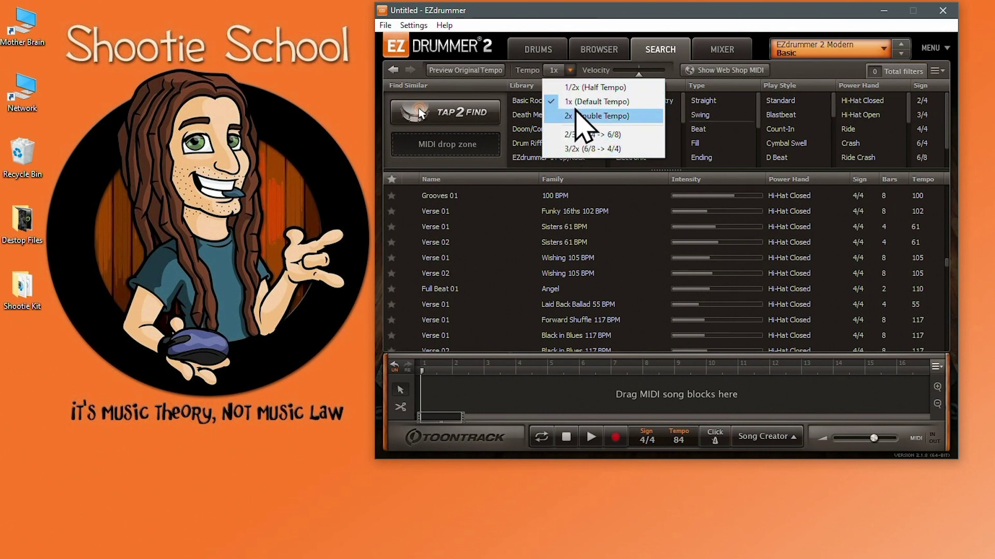
pyautogui.click(640, 79)
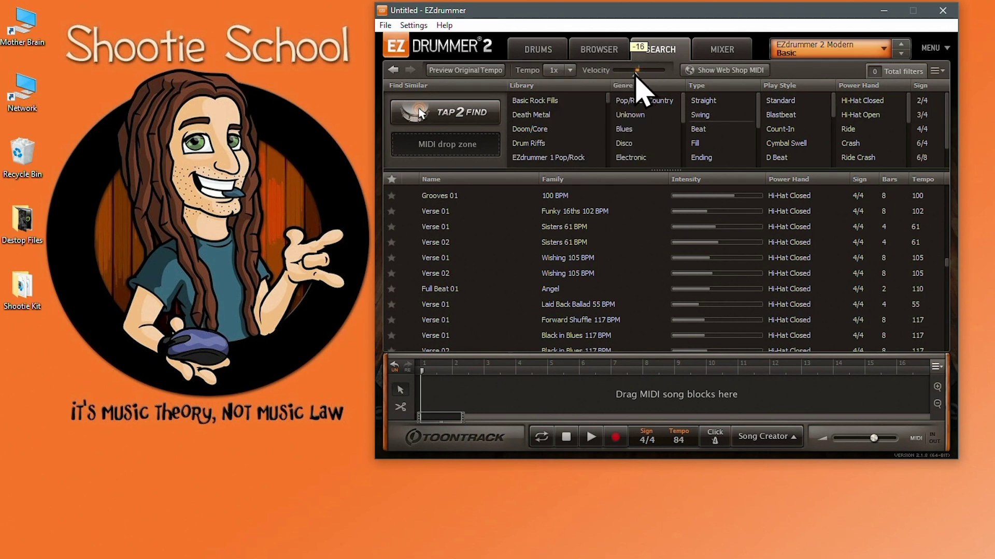
pyautogui.moveTo(638, 74); pyautogui.dragTo(616, 78)
pyautogui.click(603, 179)
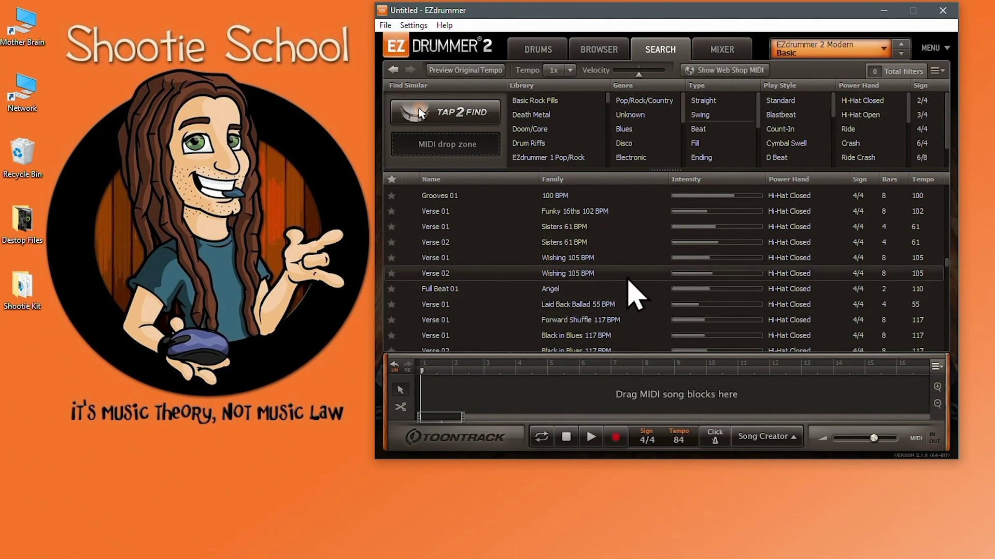
pyautogui.click(456, 119)
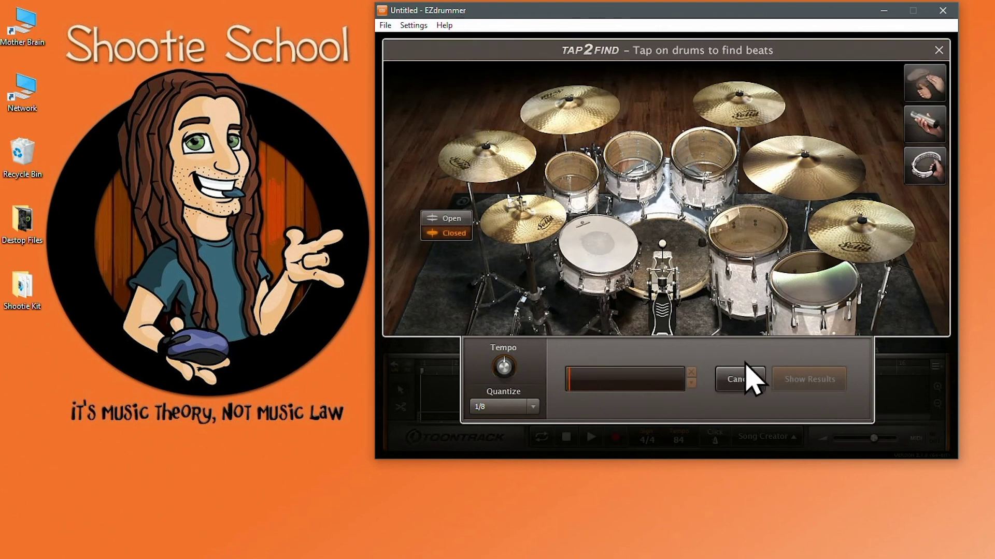
pyautogui.click(741, 379)
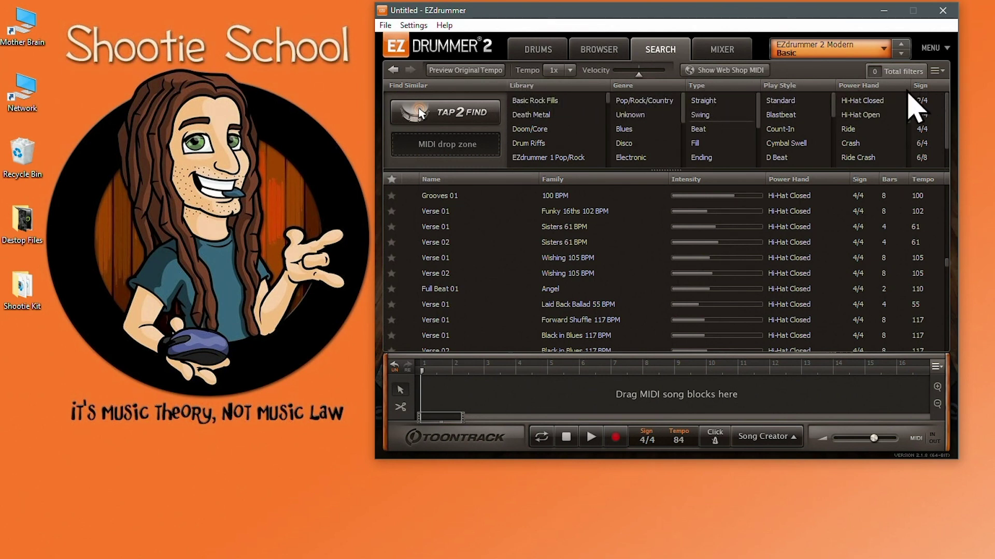
pyautogui.moveTo(558, 83); pyautogui.dragTo(590, 86)
pyautogui.rightClick(590, 84)
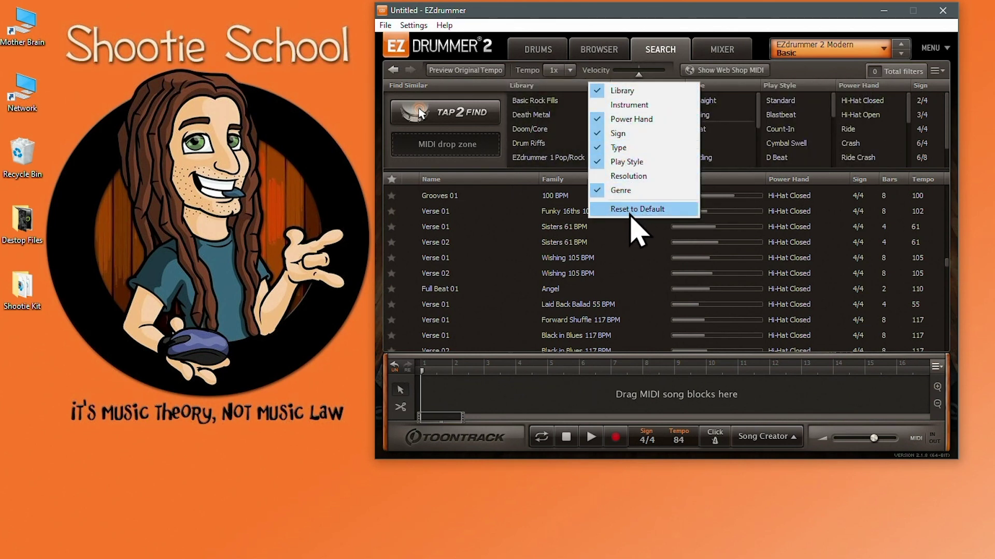
pyautogui.click(567, 99)
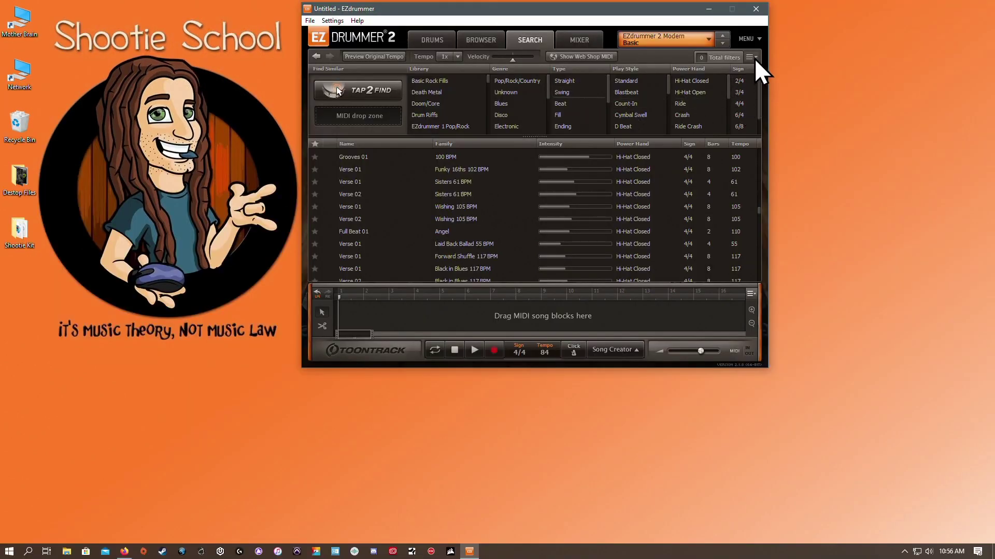
pyautogui.click(751, 57)
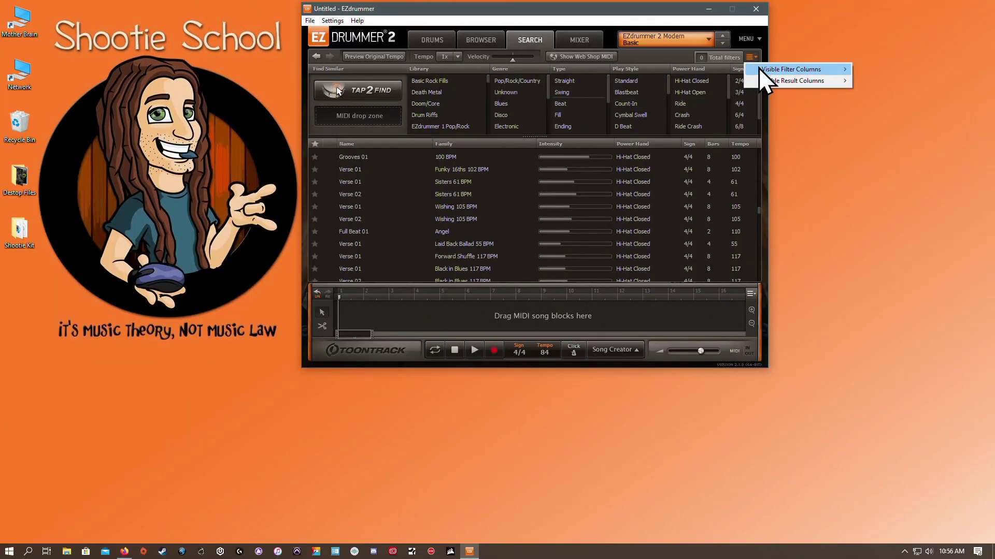
pyautogui.moveTo(828, 73)
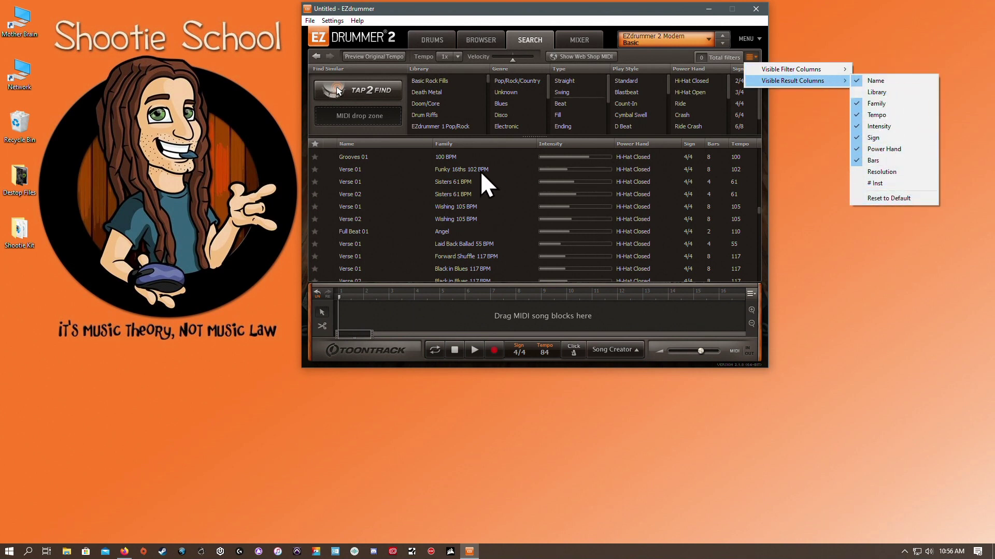
pyautogui.click(654, 52)
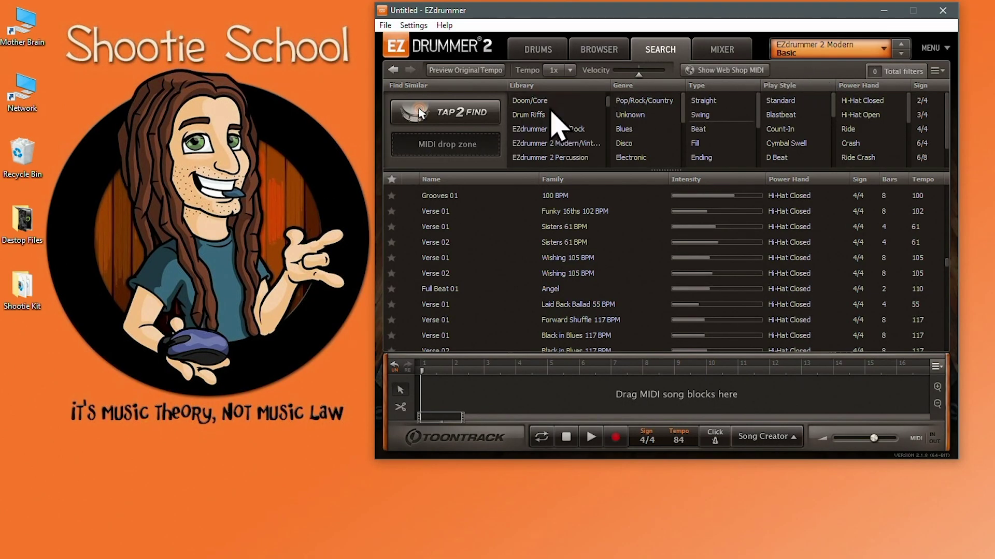
pyautogui.scroll(-5, 552, 115)
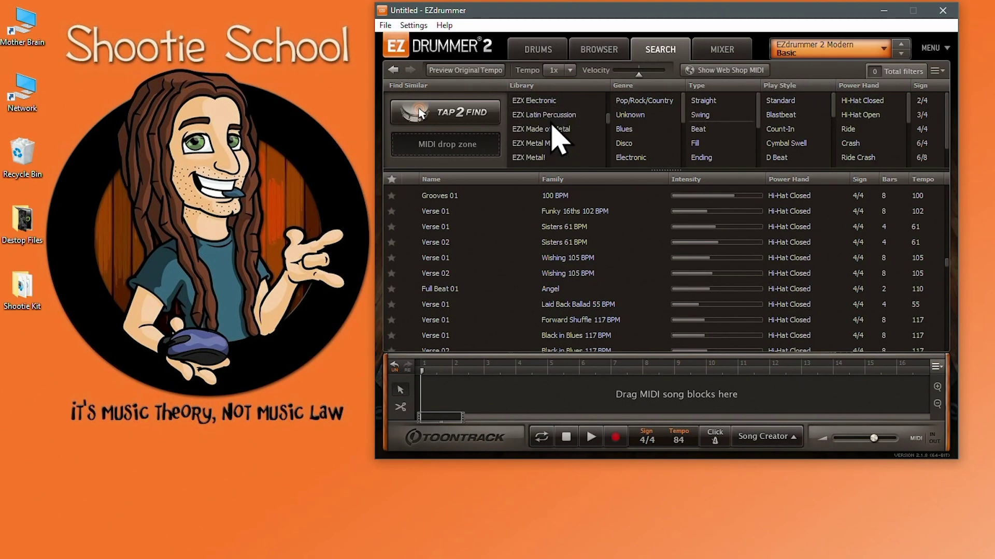
pyautogui.scroll(5, 553, 136)
pyautogui.scroll(-2, 568, 140)
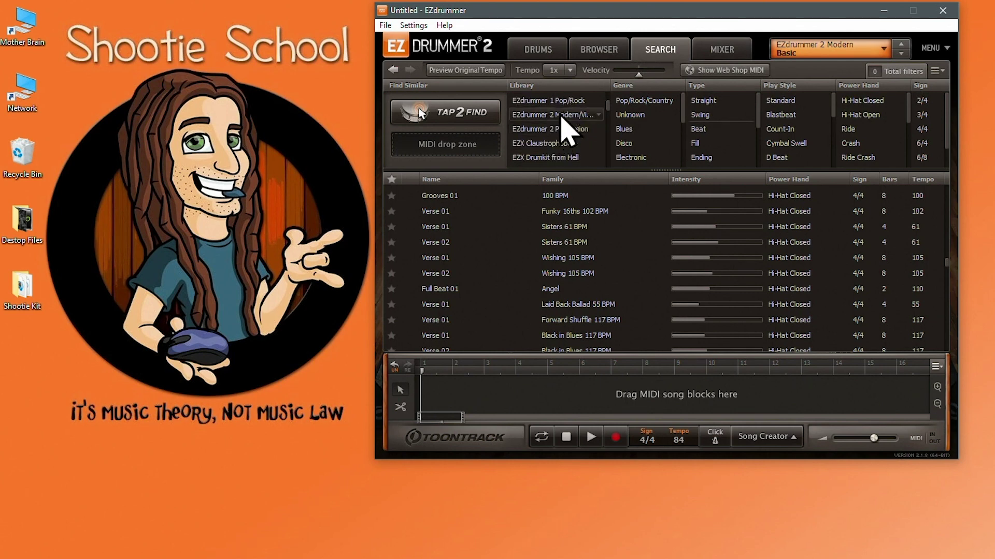
pyautogui.scroll(-6, 557, 142)
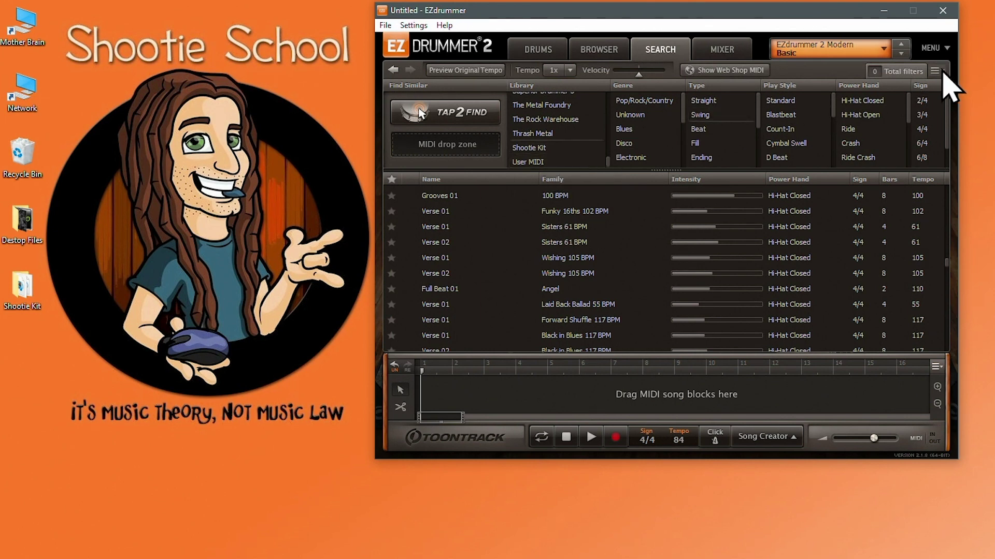
# - Tick Include in Search for User MIDI under Settings > MIDI Libraries and confirm with OK
pyautogui.click(935, 46)
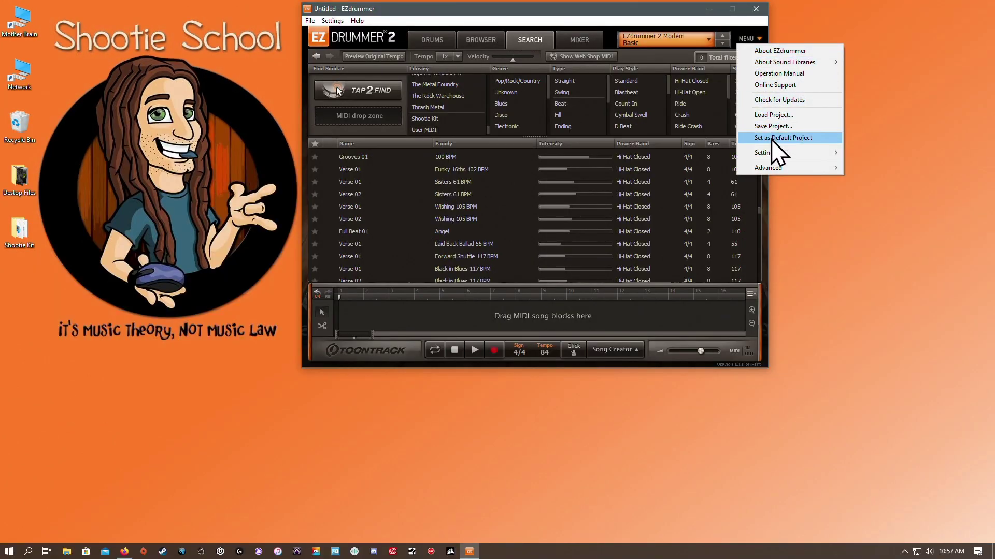
pyautogui.moveTo(775, 153)
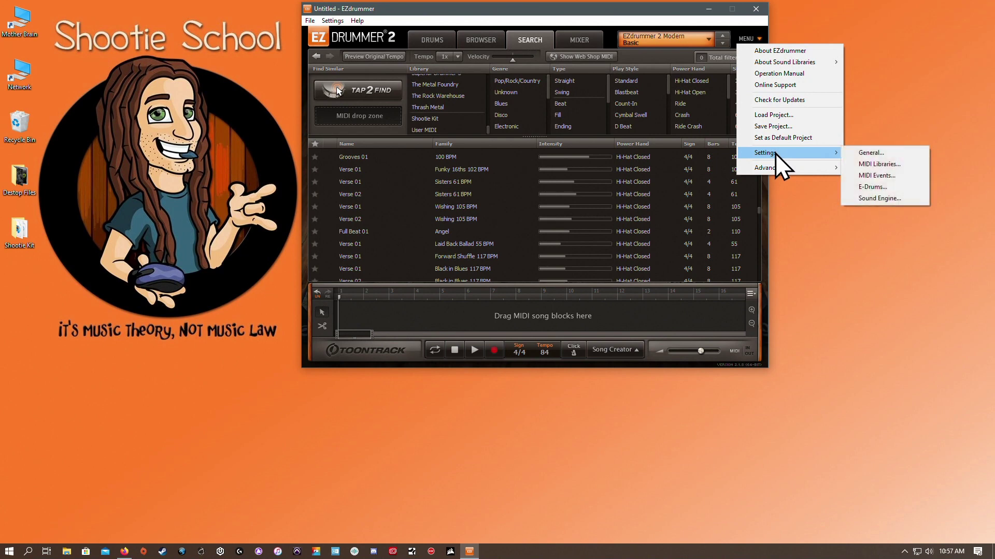
pyautogui.click(878, 164)
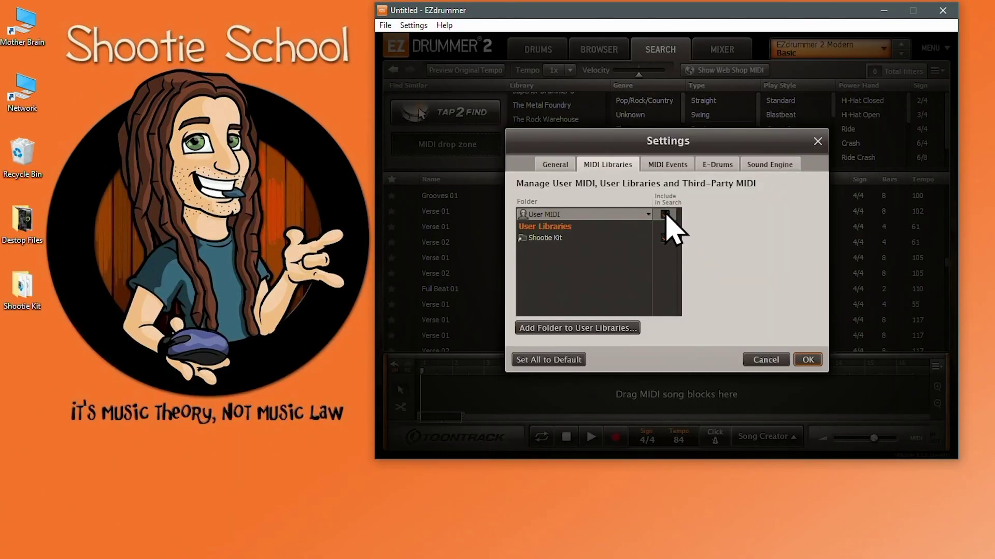
pyautogui.click(665, 214)
pyautogui.click(806, 361)
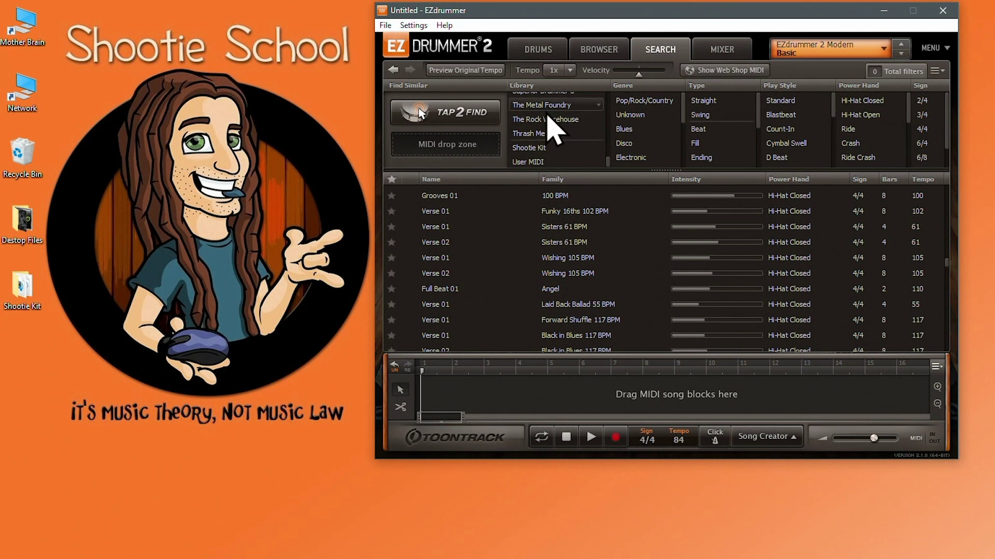
# - Try the Shootie Kit and User MIDI library filters, then filter to Thrash Metal and N.Y - Avatar
pyautogui.click(540, 148)
pyautogui.click(541, 162)
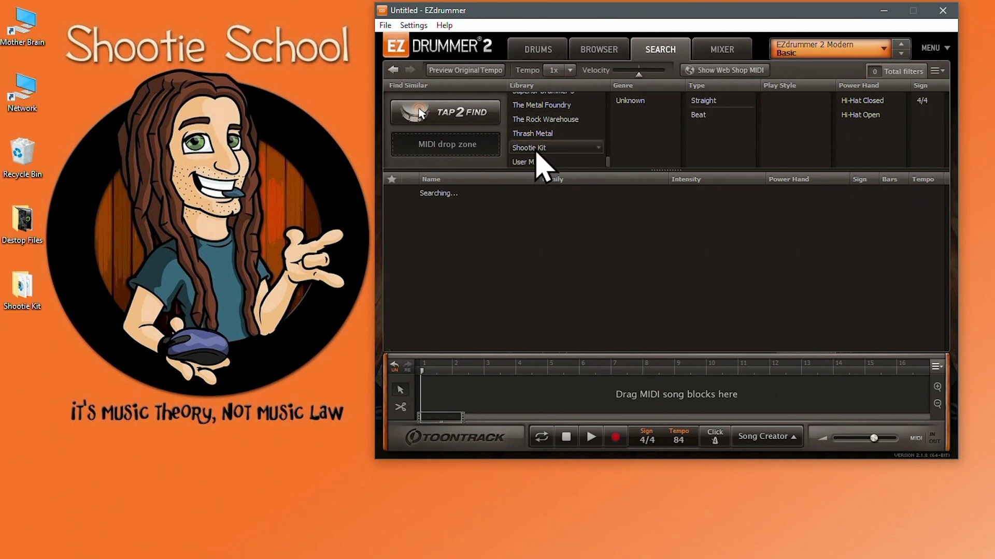
pyautogui.click(542, 162)
pyautogui.click(540, 163)
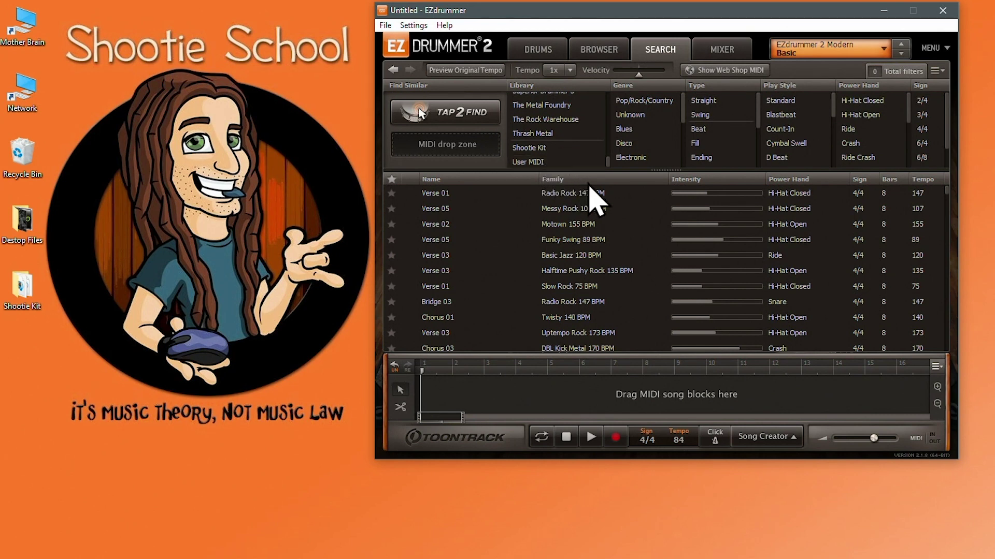
pyautogui.click(569, 148)
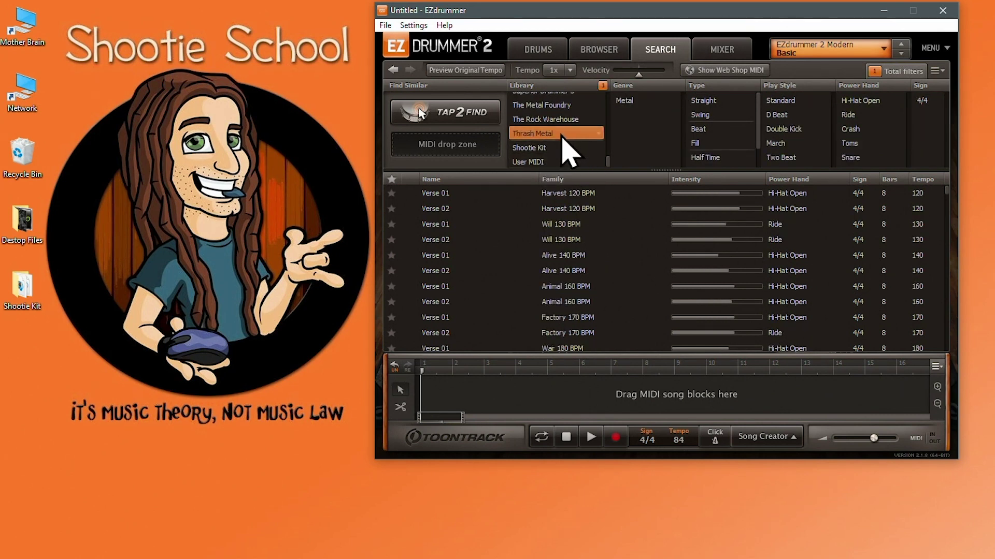
pyautogui.scroll(5, 565, 137)
pyautogui.click(544, 106)
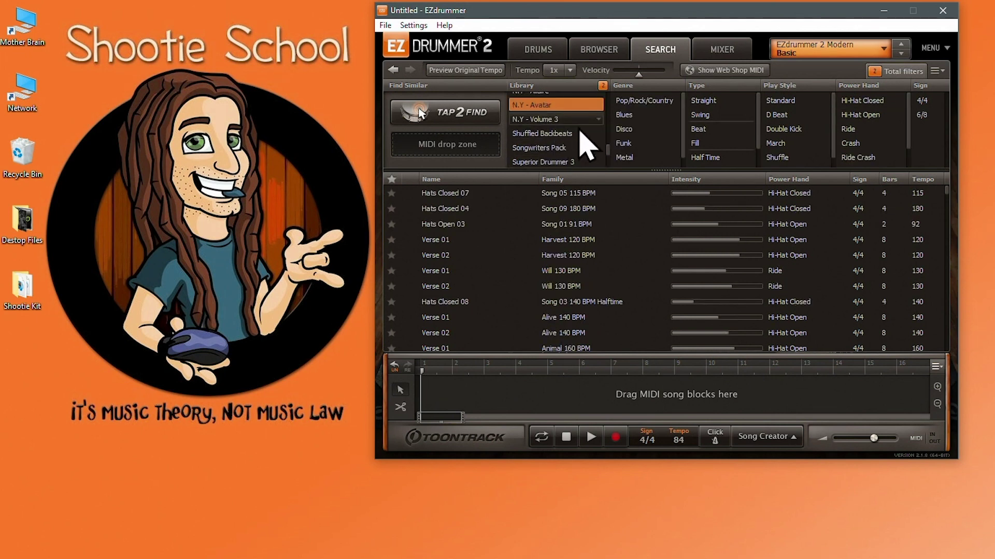
# - Filter to Metal and Blues genres, Swing and Half Time types, Standard play style, Ride power hand
pyautogui.scroll(-1, 647, 165)
pyautogui.click(642, 146)
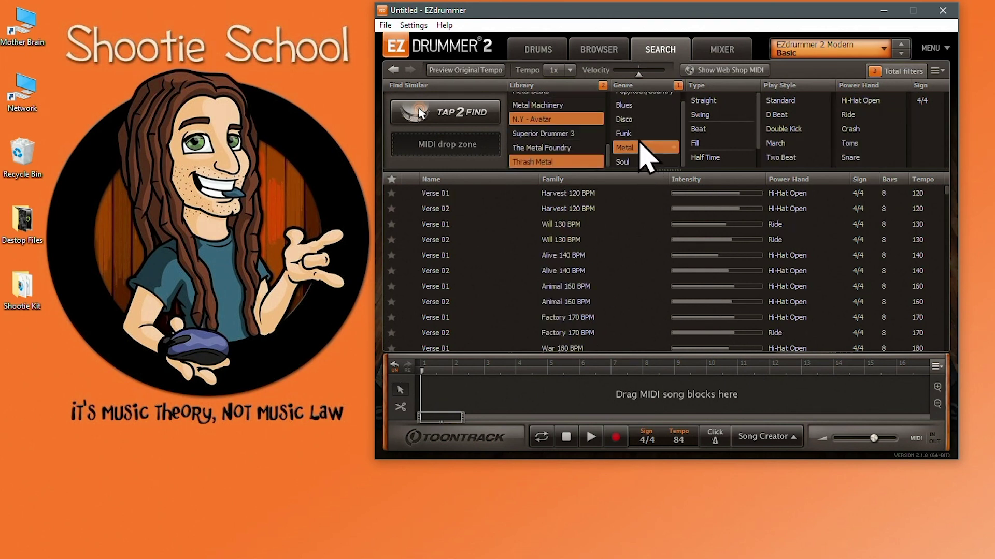
pyautogui.click(643, 108)
pyautogui.click(731, 115)
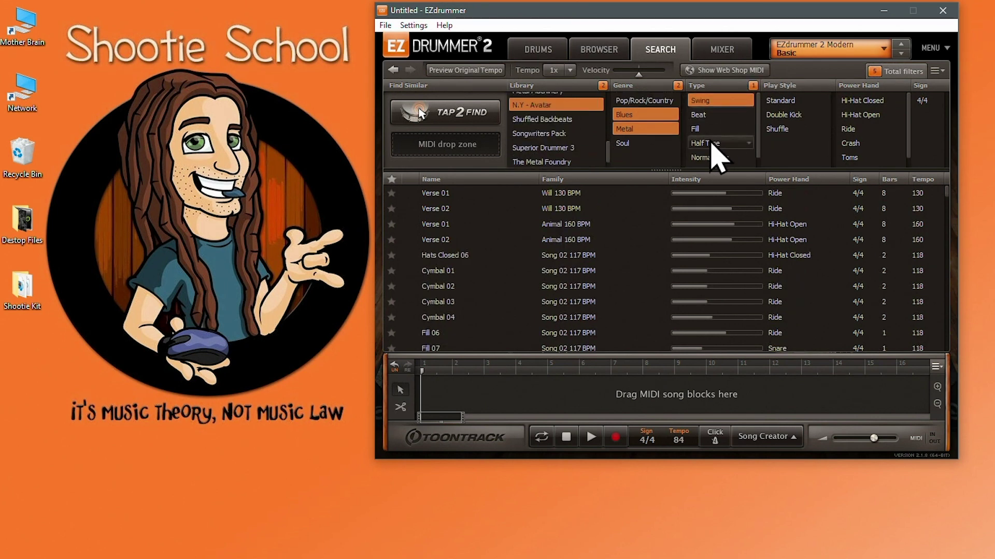
pyautogui.click(711, 143)
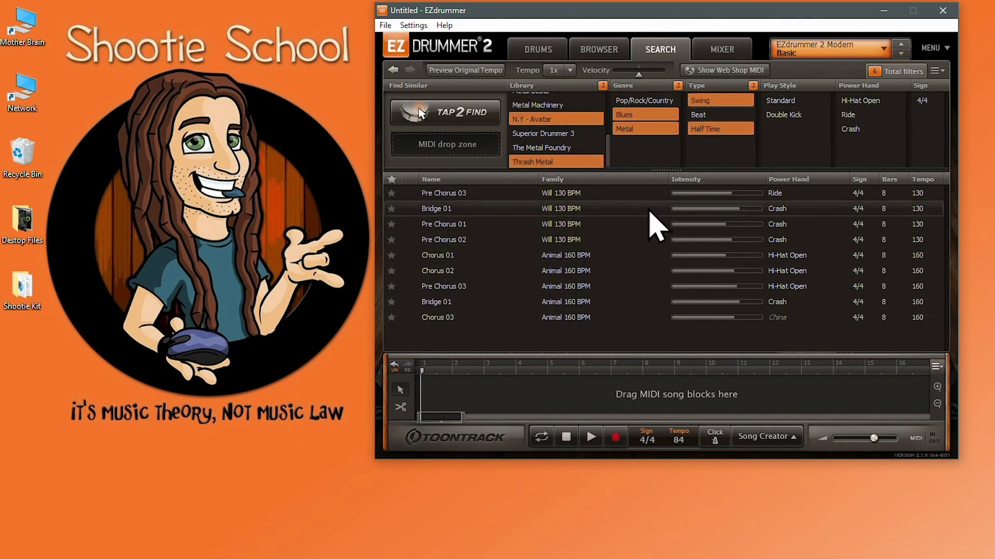
pyautogui.click(793, 101)
pyautogui.click(866, 115)
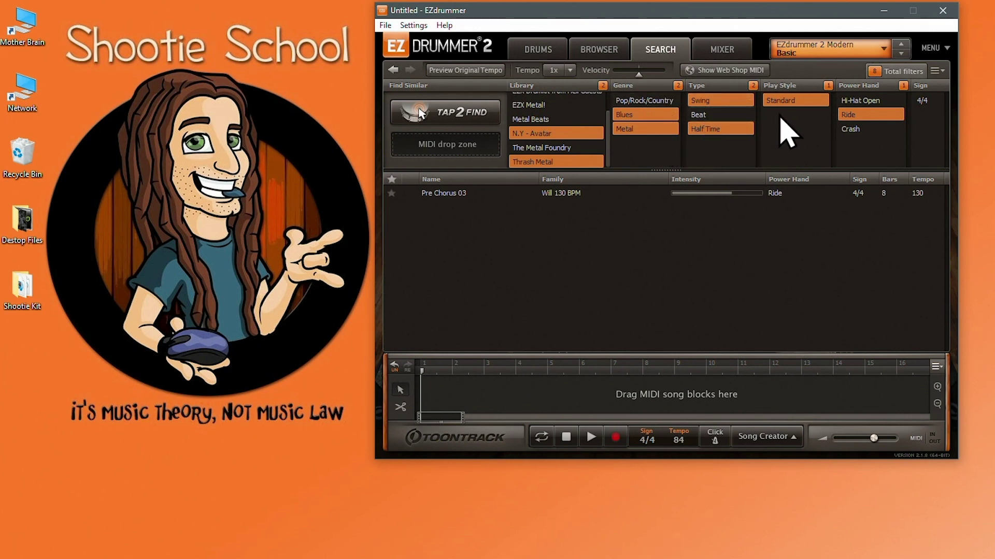
# - Exclude Ride and Half Time grooves, then set both back to not excluded
pyautogui.rightClick(870, 116)
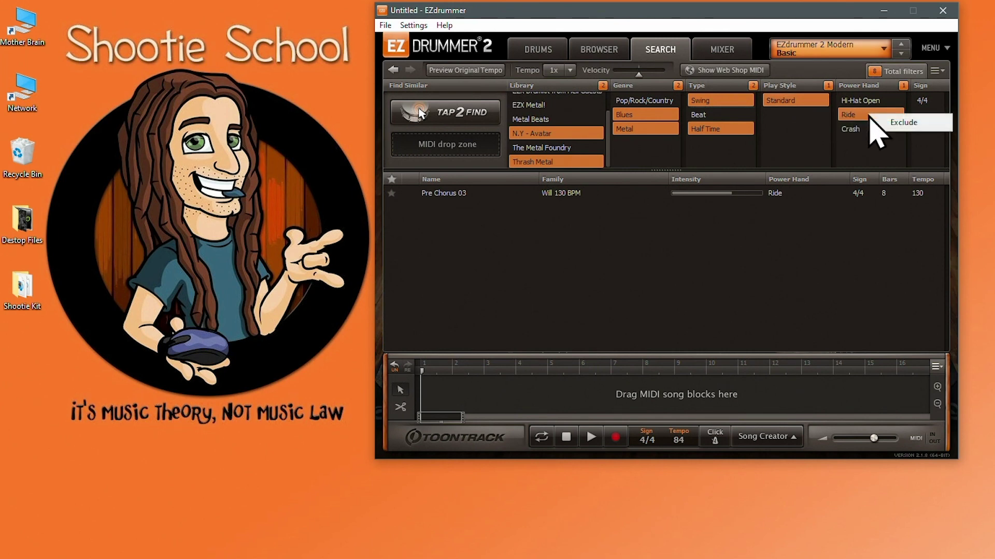
pyautogui.click(905, 124)
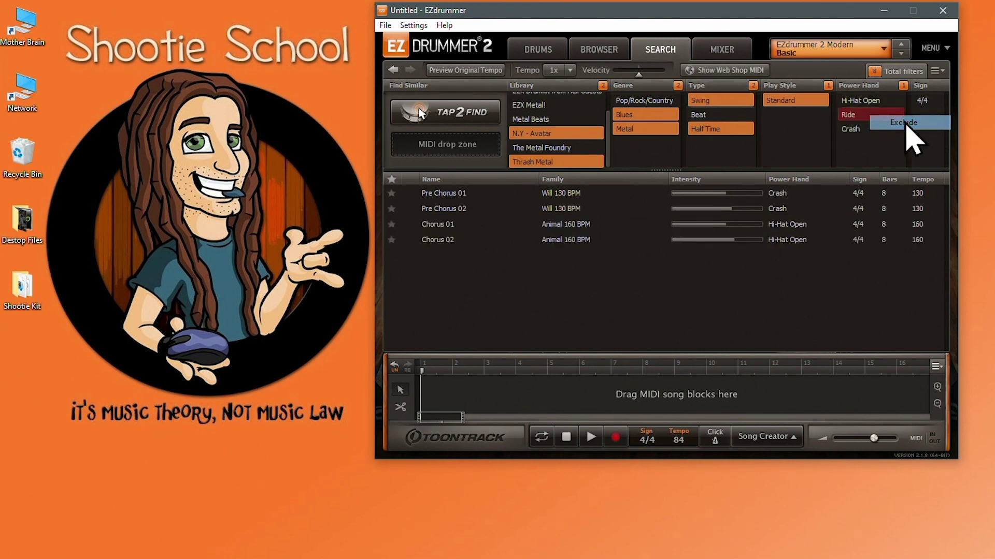
pyautogui.rightClick(708, 132)
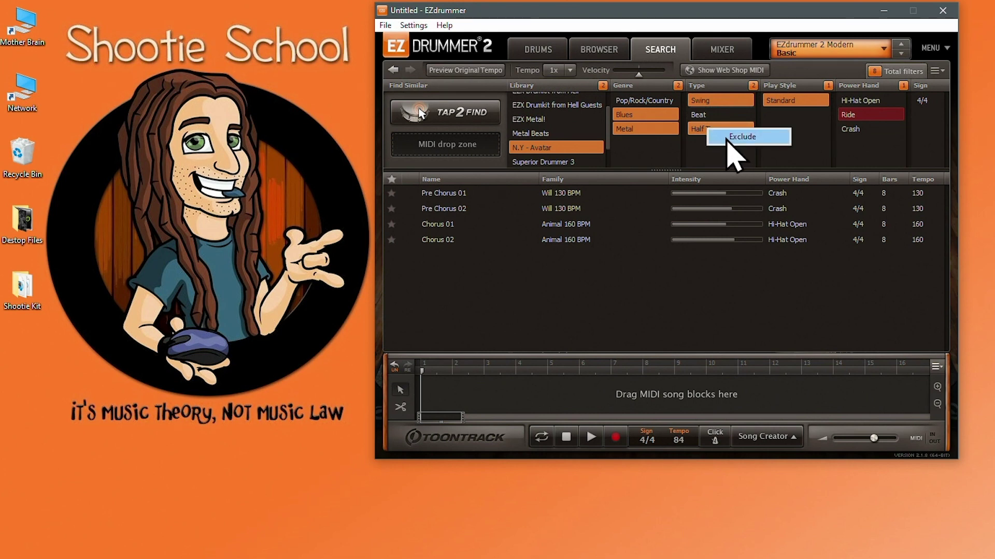
pyautogui.click(746, 140)
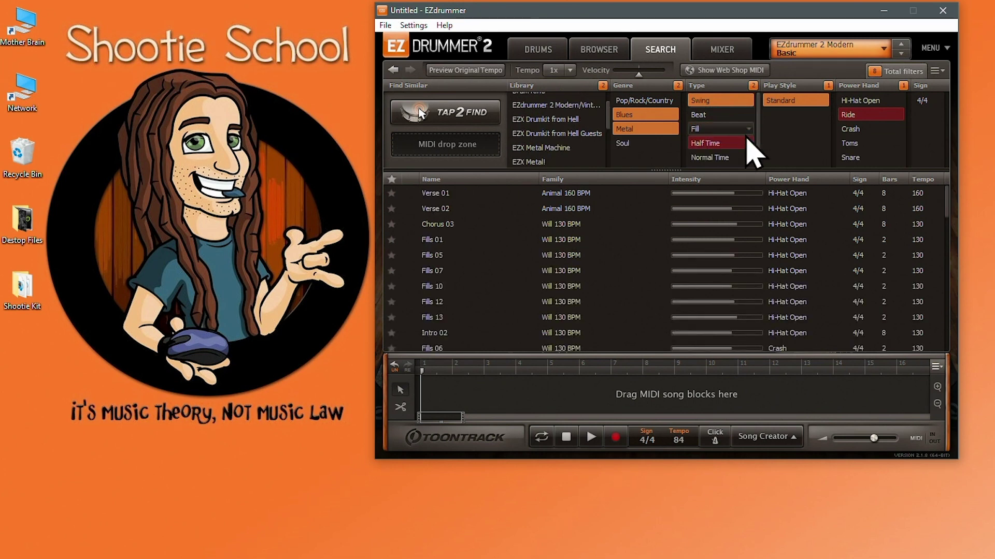
pyautogui.rightClick(869, 115)
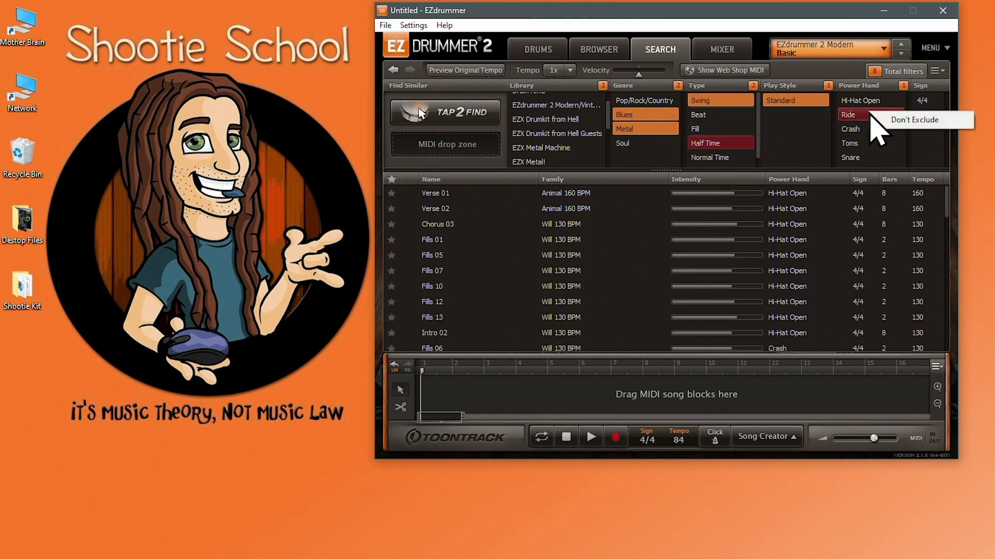
pyautogui.click(913, 120)
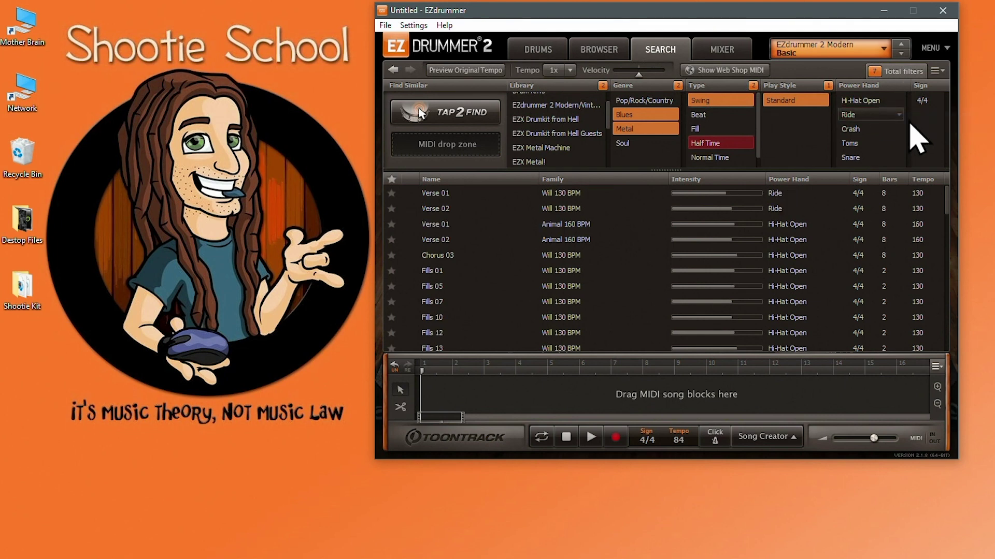
pyautogui.rightClick(716, 143)
pyautogui.click(737, 149)
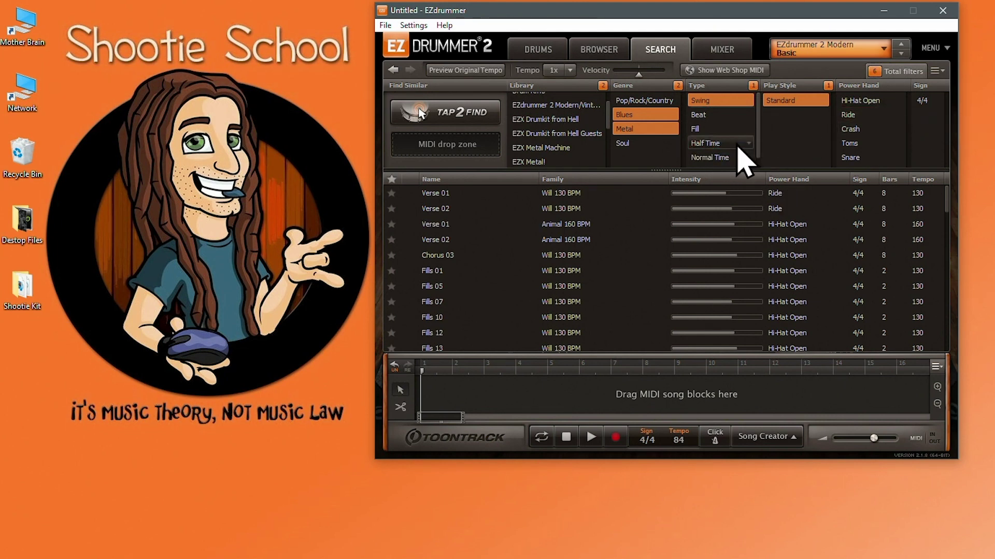
# - Deselect Swing and Blues, then clear all remaining filters via Total filters
pyautogui.click(733, 100)
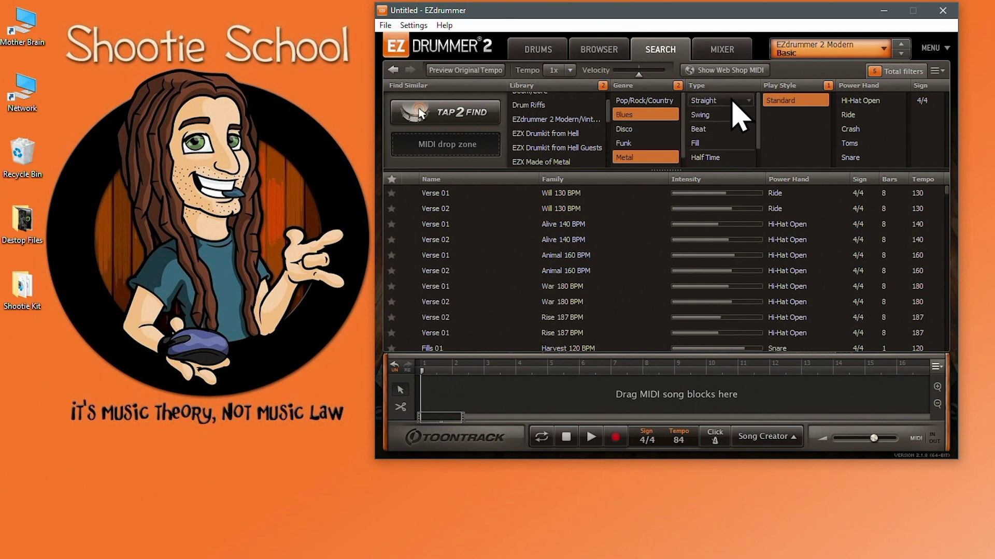
pyautogui.click(627, 115)
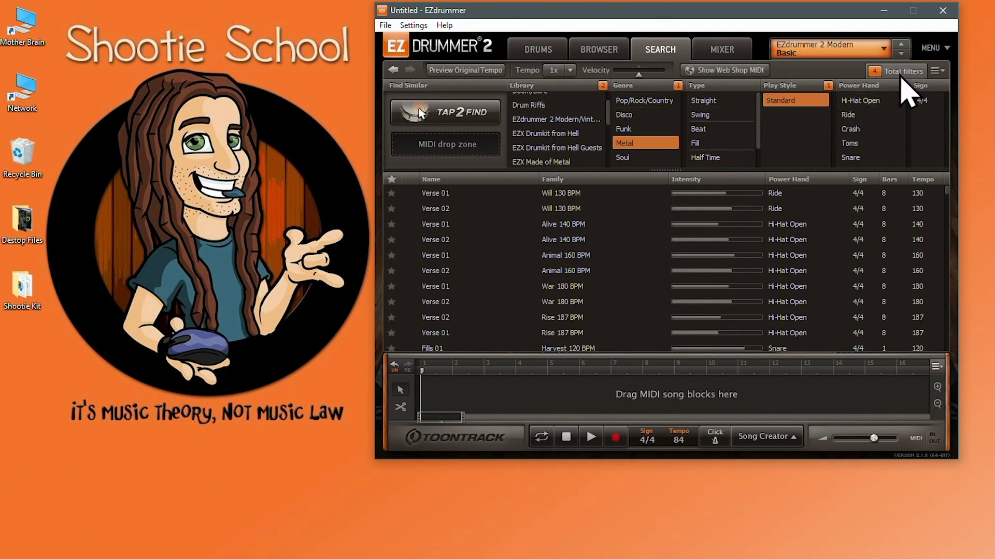
pyautogui.click(876, 72)
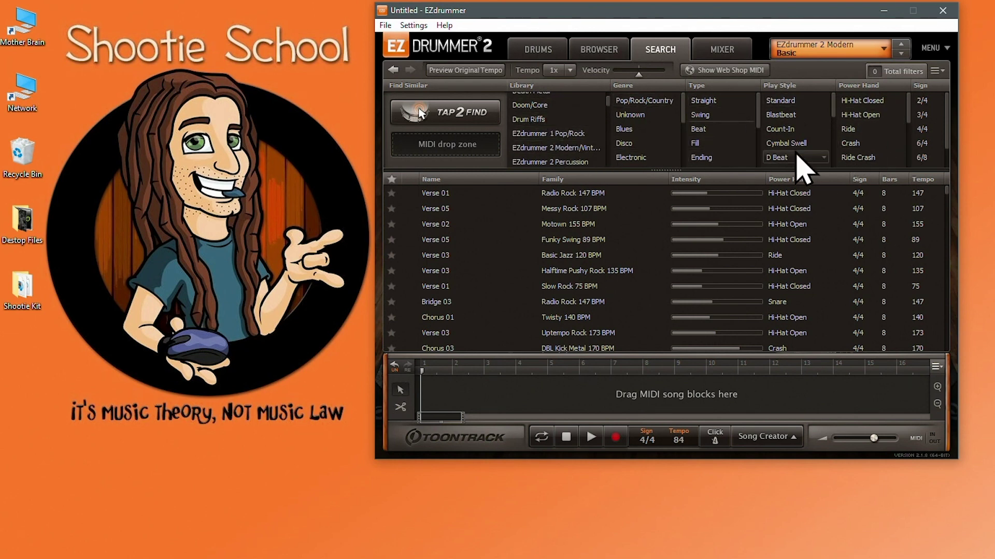
pyautogui.moveTo(624, 193); pyautogui.dragTo(555, 206)
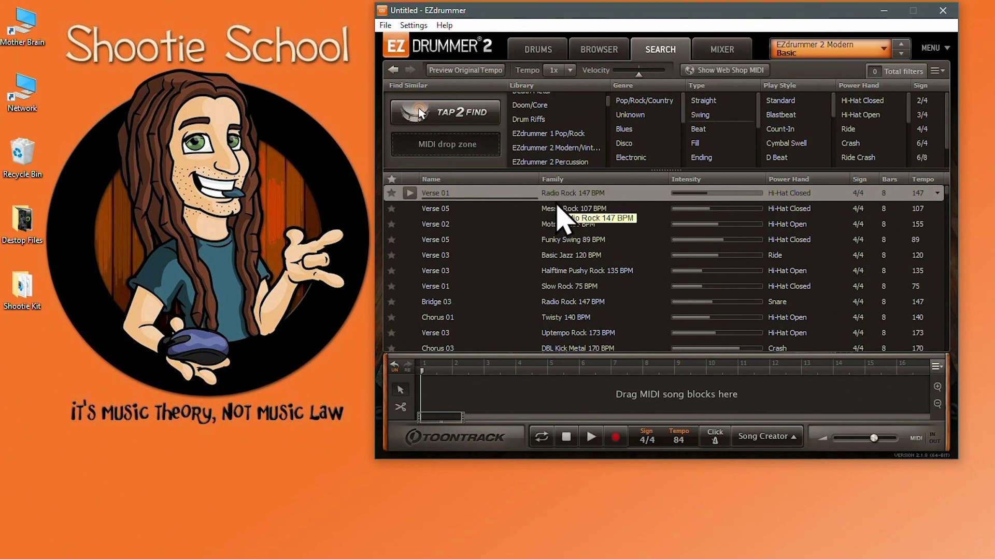
pyautogui.moveTo(557, 205); pyautogui.dragTo(557, 206)
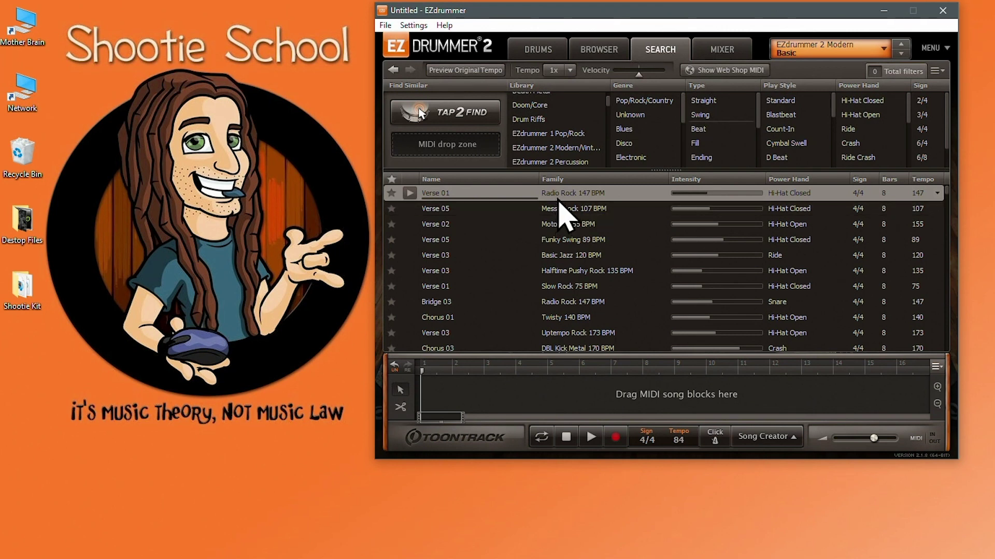
pyautogui.moveTo(560, 194); pyautogui.dragTo(424, 148)
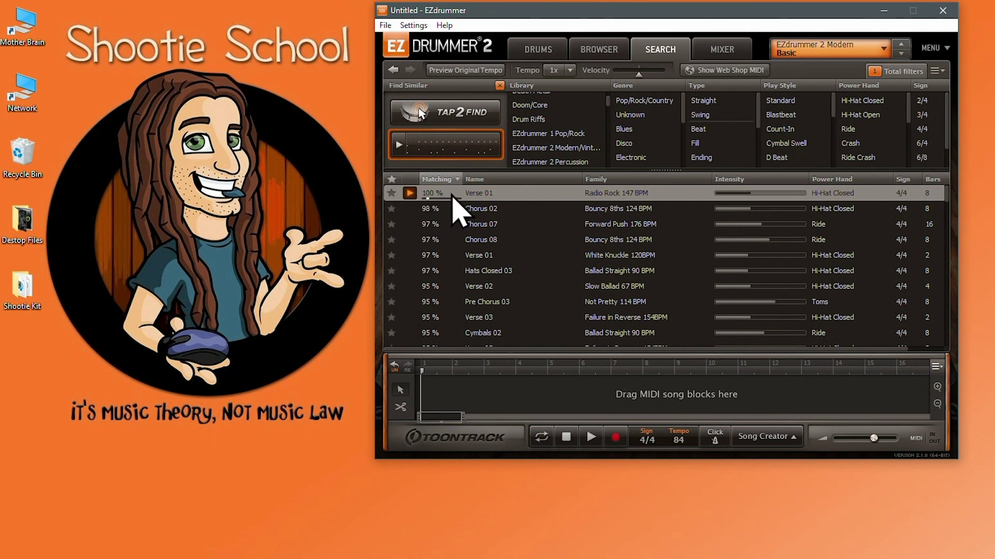
pyautogui.click(410, 194)
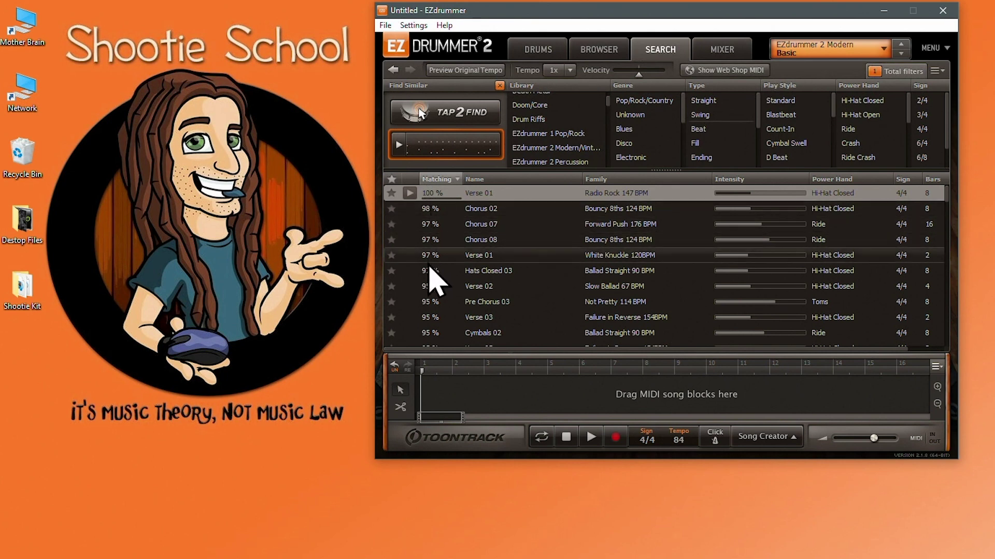
pyautogui.click(412, 307)
pyautogui.scroll(-2, 414, 311)
pyautogui.click(410, 287)
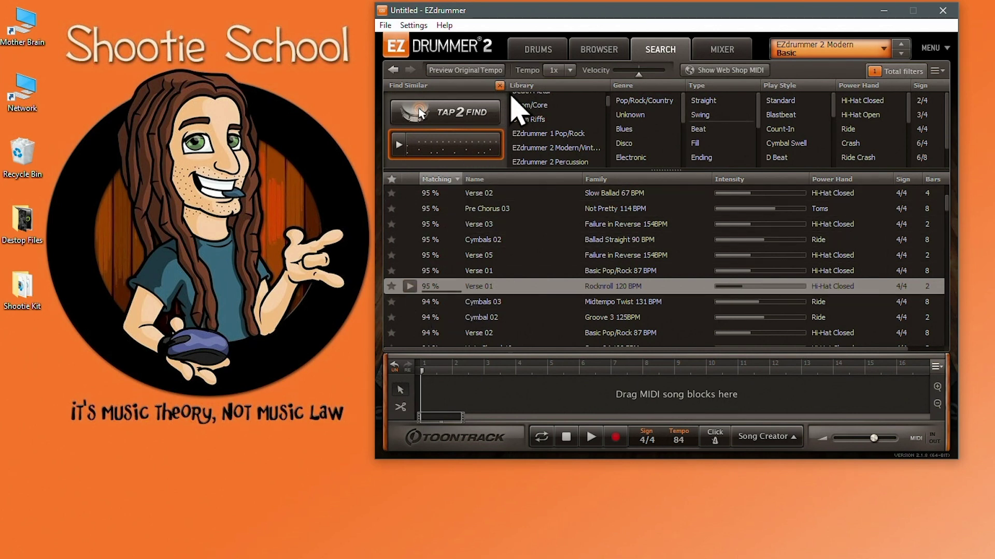
pyautogui.click(500, 86)
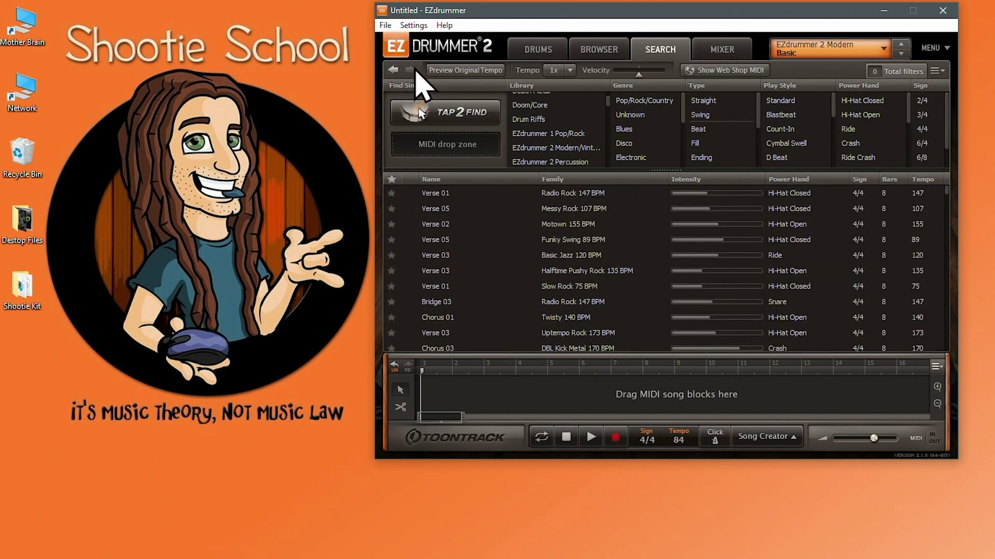
pyautogui.click(393, 70)
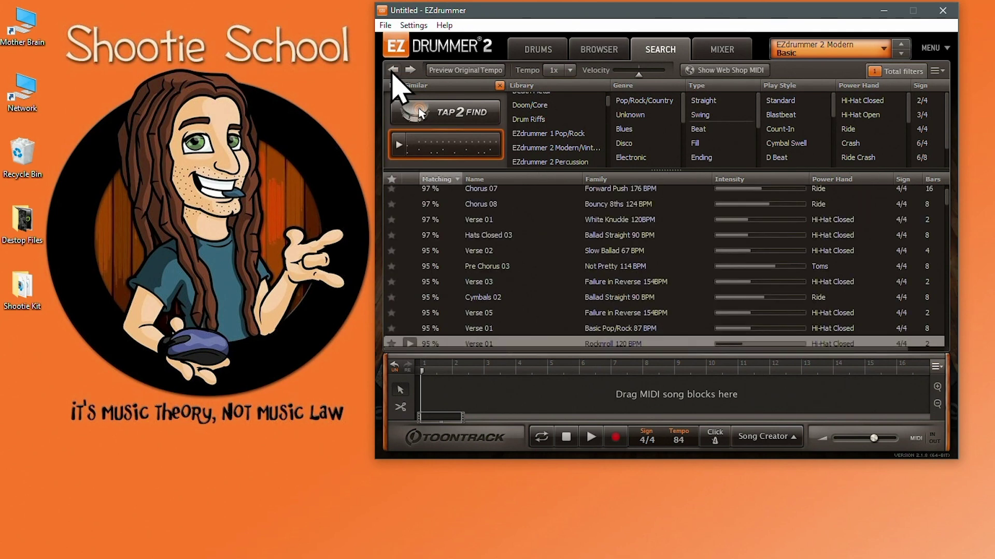
pyautogui.click(393, 72)
pyautogui.click(393, 71)
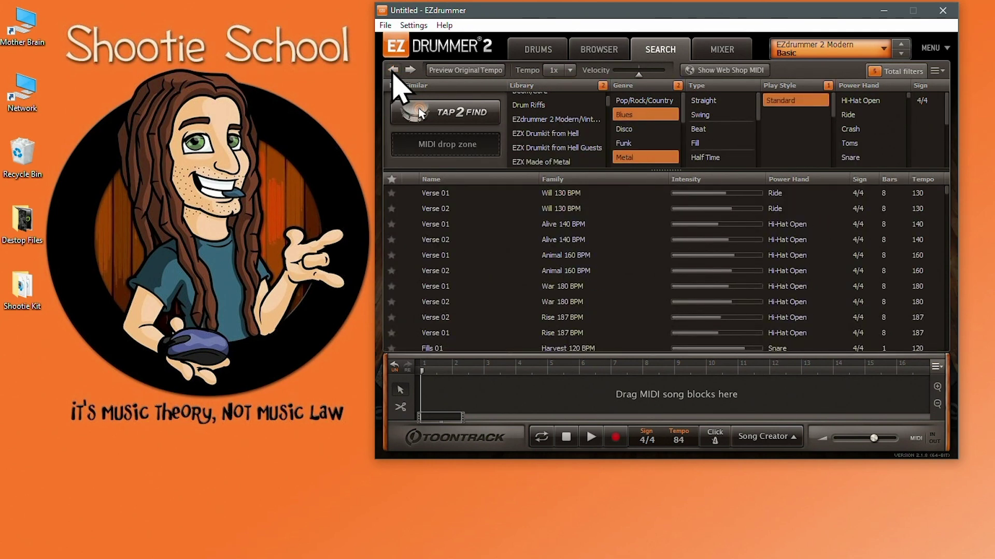
pyautogui.click(393, 71)
pyautogui.click(393, 71)
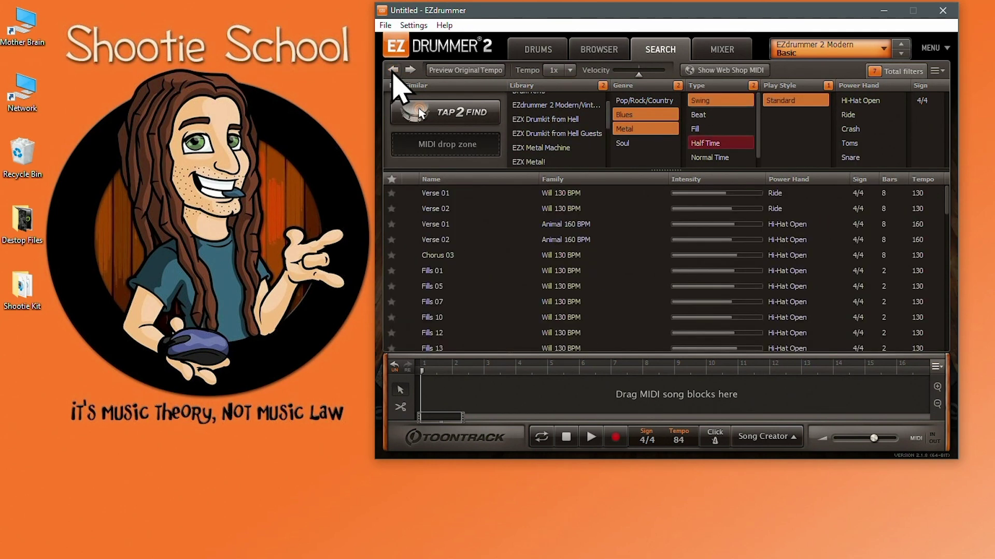
pyautogui.click(393, 71)
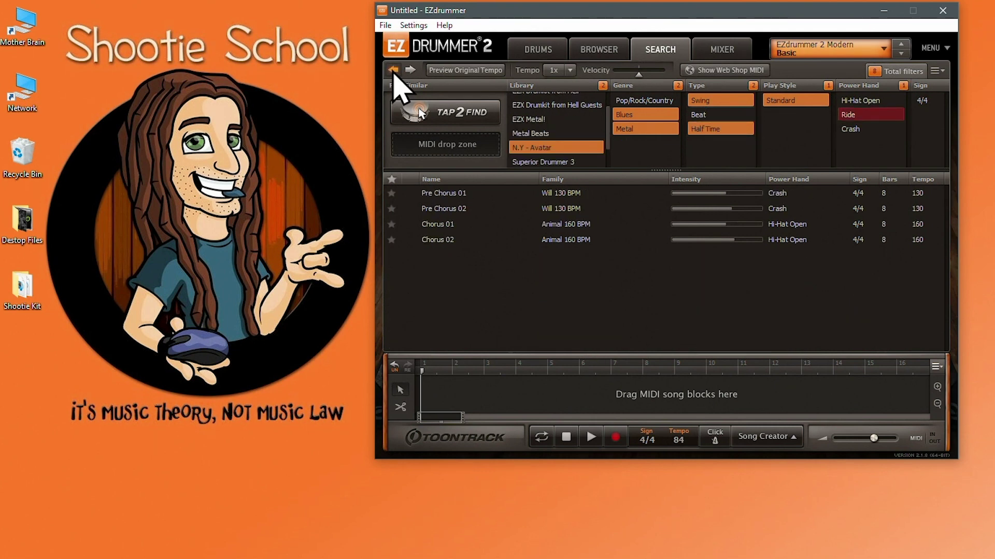
pyautogui.click(393, 71)
pyautogui.click(394, 71)
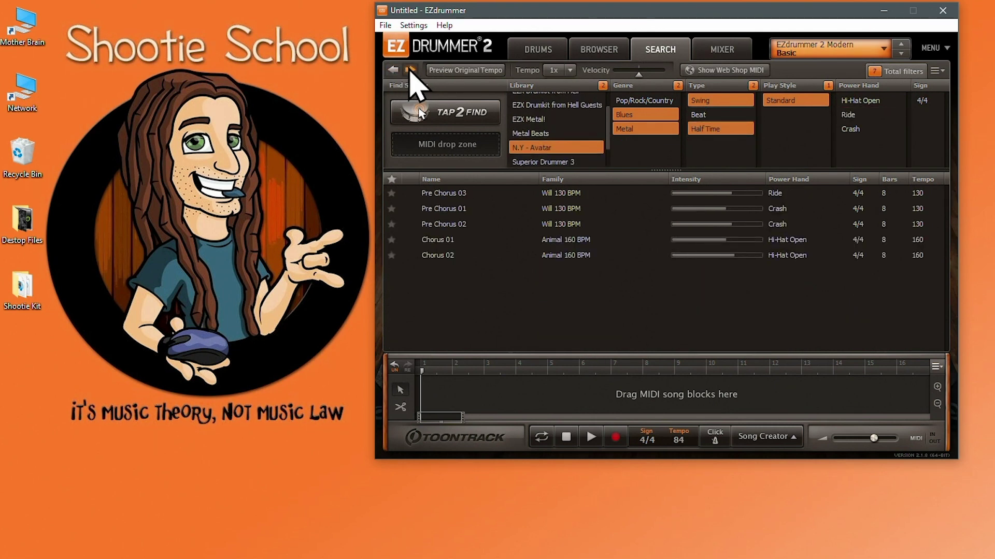
pyautogui.click(410, 70)
pyautogui.click(410, 70)
pyautogui.click(411, 69)
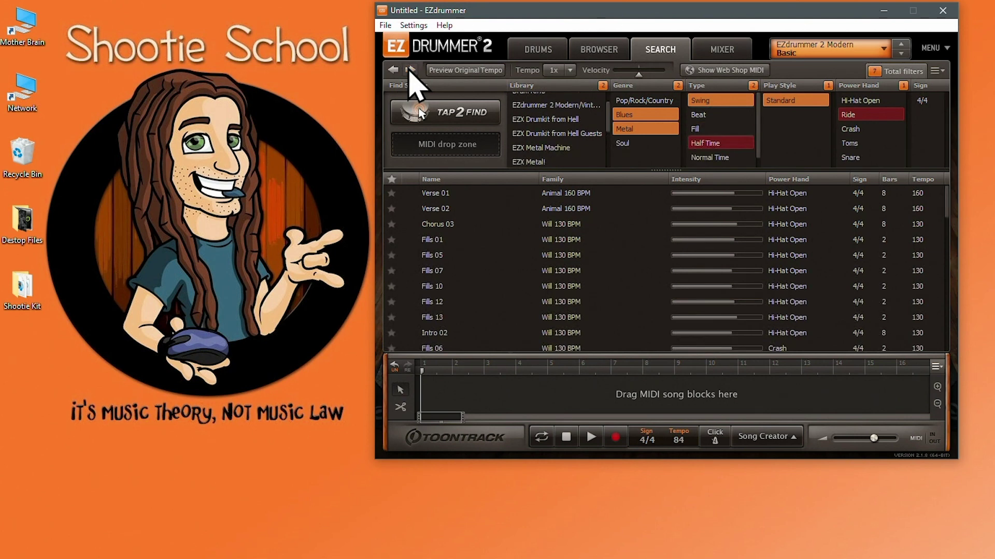
pyautogui.click(410, 69)
pyautogui.click(411, 70)
pyautogui.click(410, 69)
pyautogui.click(411, 70)
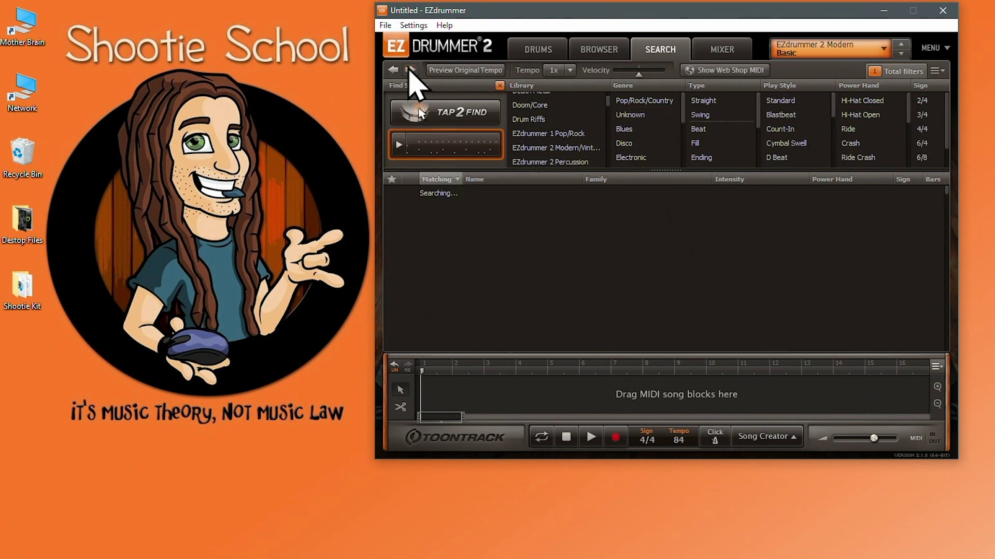
pyautogui.click(410, 69)
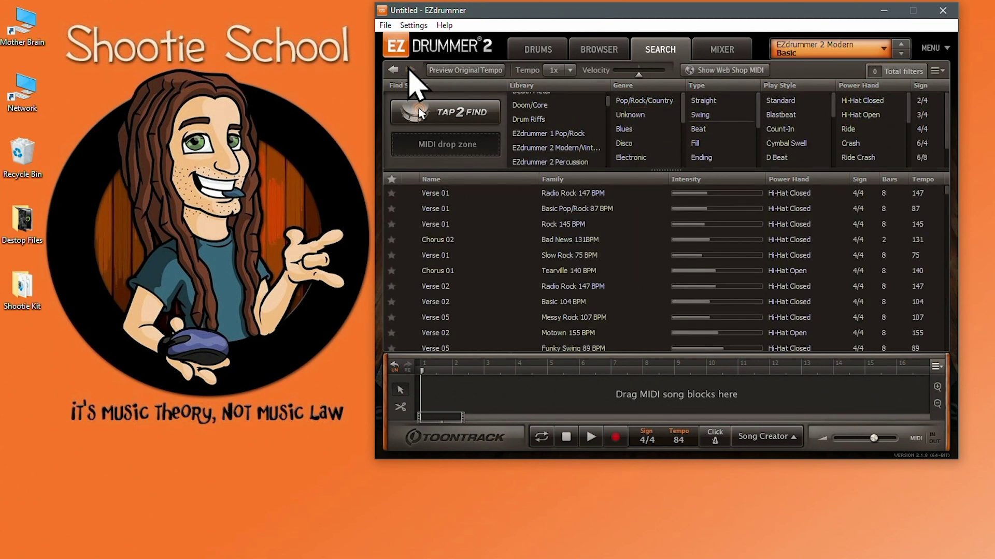
# - Include online-shop grooves and add Action Drums, American Rock and a third library to the filter
pyautogui.click(708, 70)
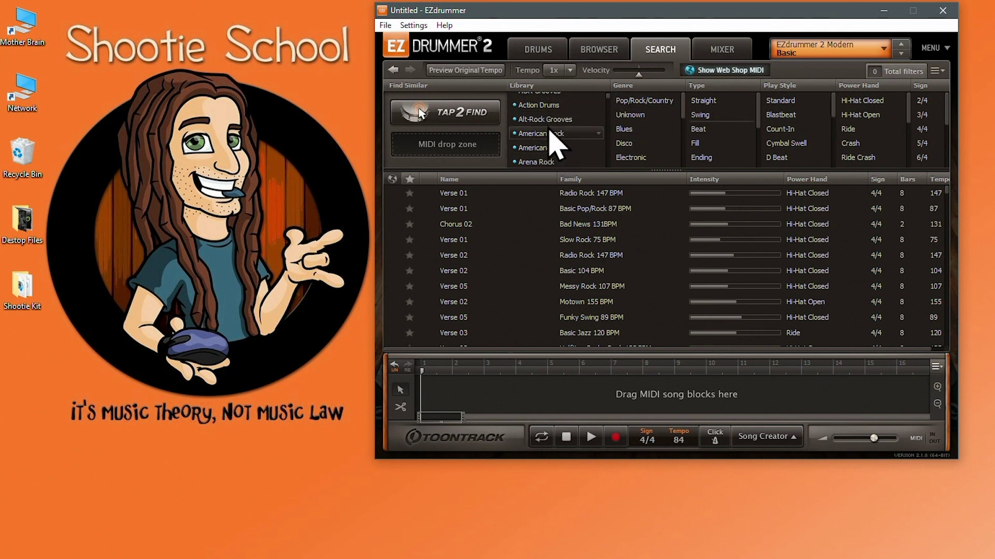
pyautogui.click(542, 105)
pyautogui.click(544, 134)
pyautogui.click(543, 163)
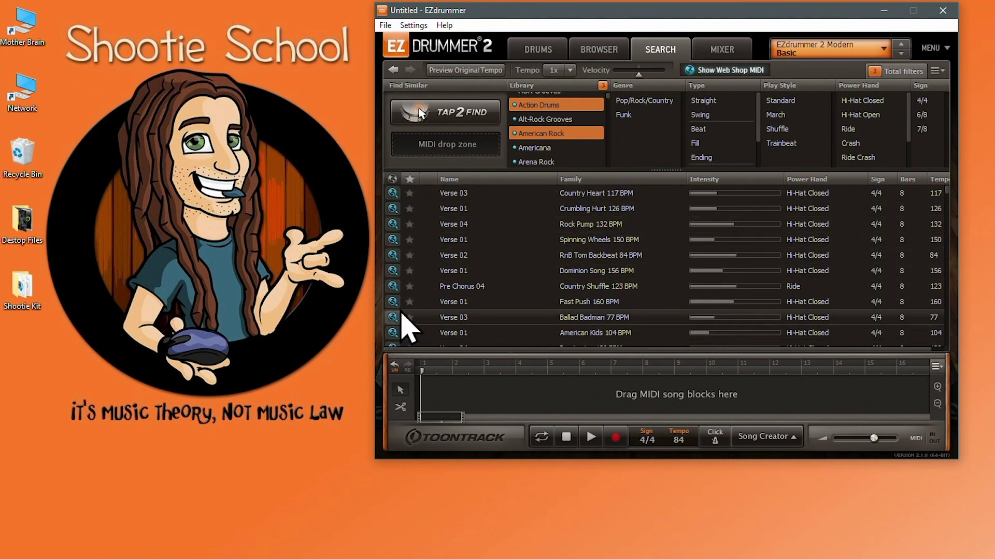
# - Select Spinning Wheels Verse 01, view its pack information, and close the popup
pyautogui.click(425, 245)
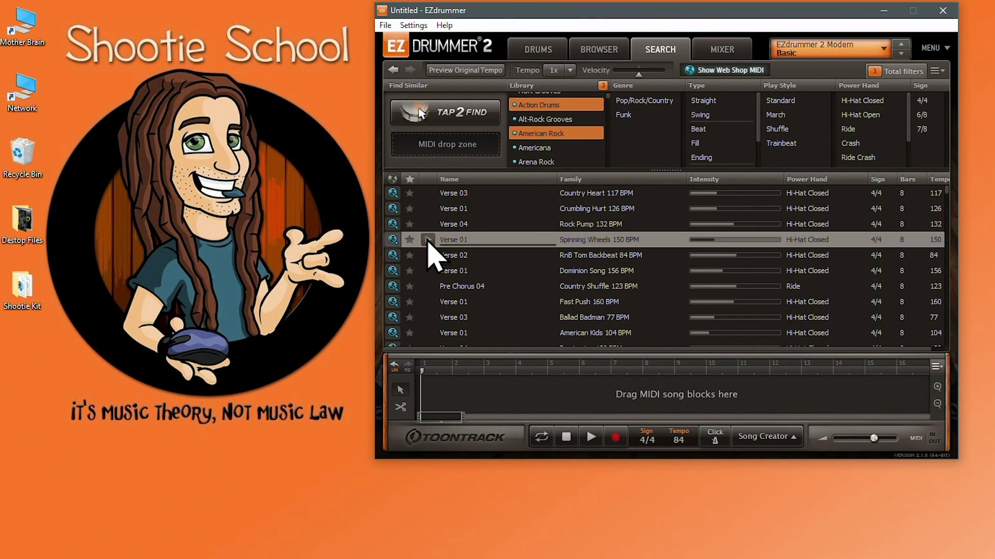
pyautogui.click(392, 240)
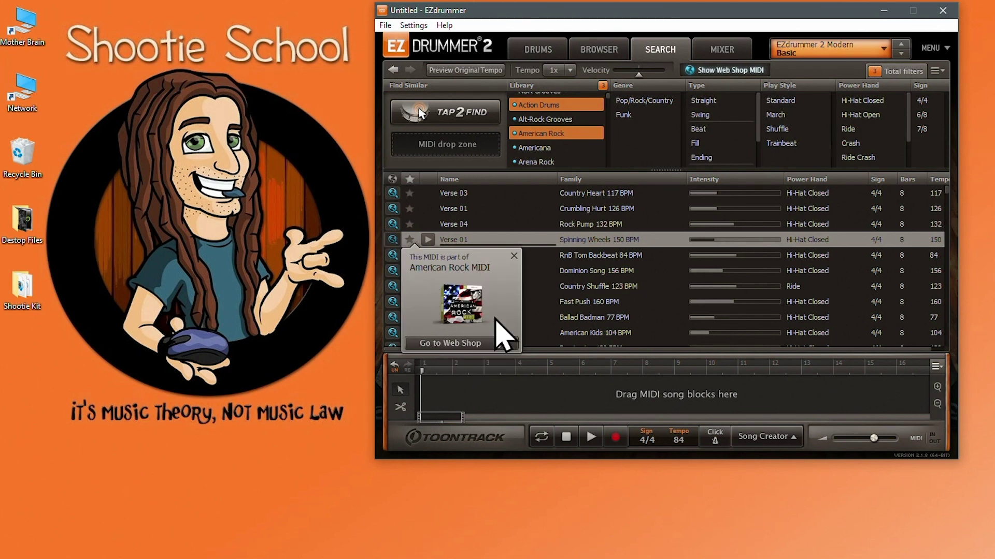
pyautogui.click(513, 256)
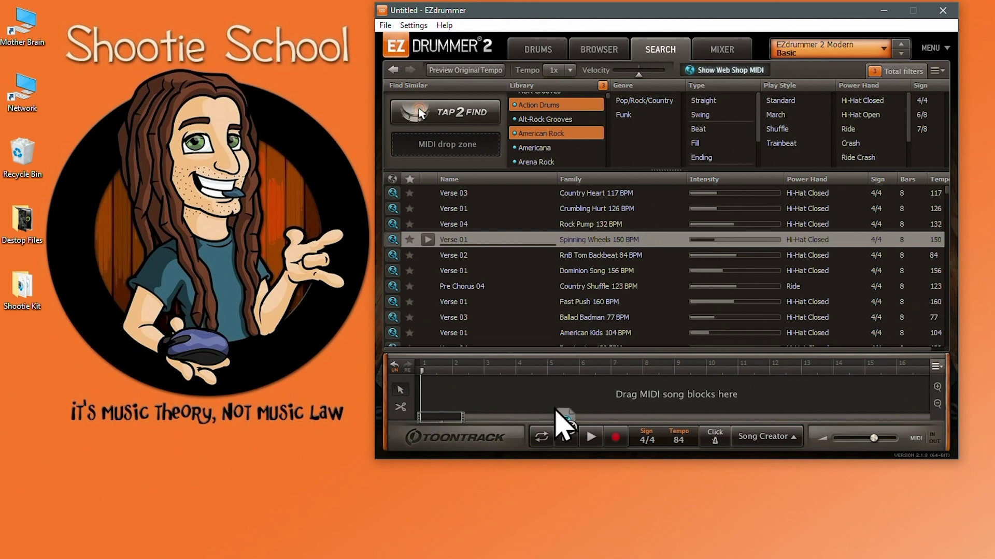
# - Run Search with Tags on the Spinning Wheels Verse 01 groove
pyautogui.rightClick(541, 239)
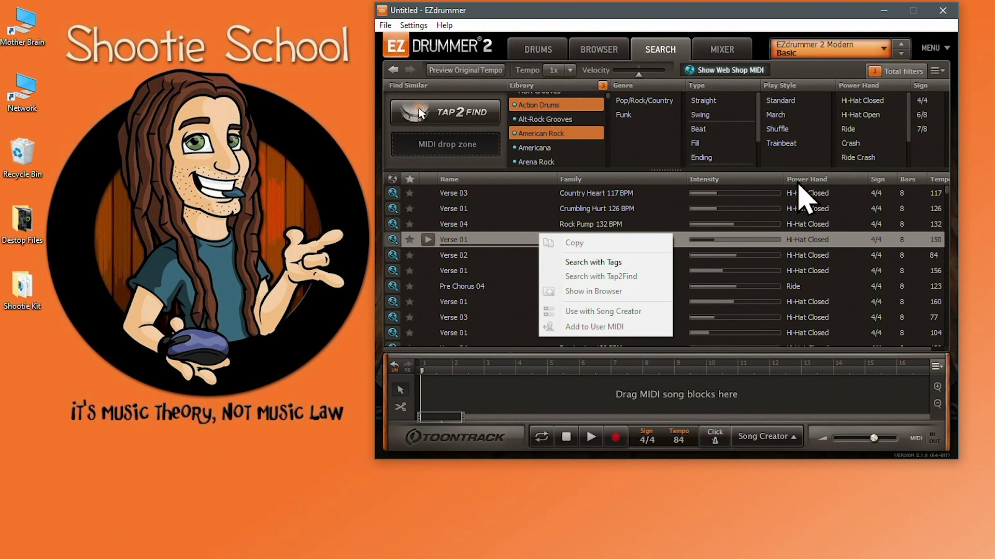
pyautogui.click(619, 263)
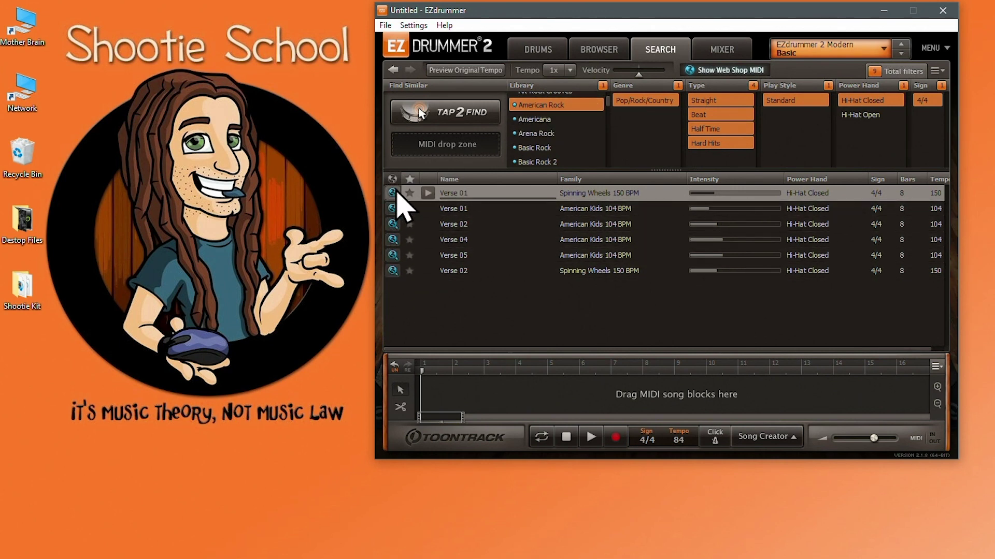
# - Clear all filters, then search with tags from Radio Rock 147 BPM Verse Variation 01 in the Browser
pyautogui.click(914, 72)
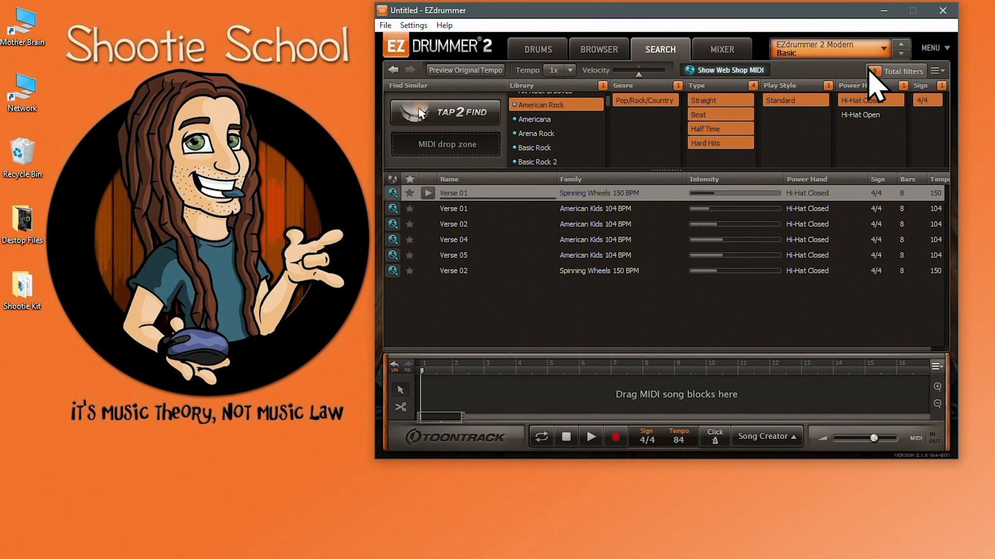
pyautogui.click(601, 52)
pyautogui.rightClick(751, 87)
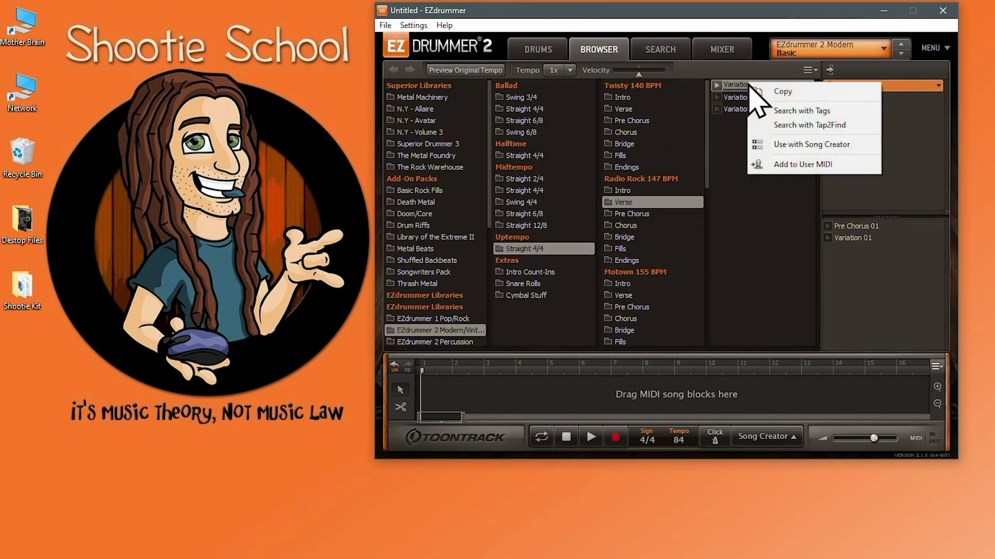
pyautogui.click(814, 111)
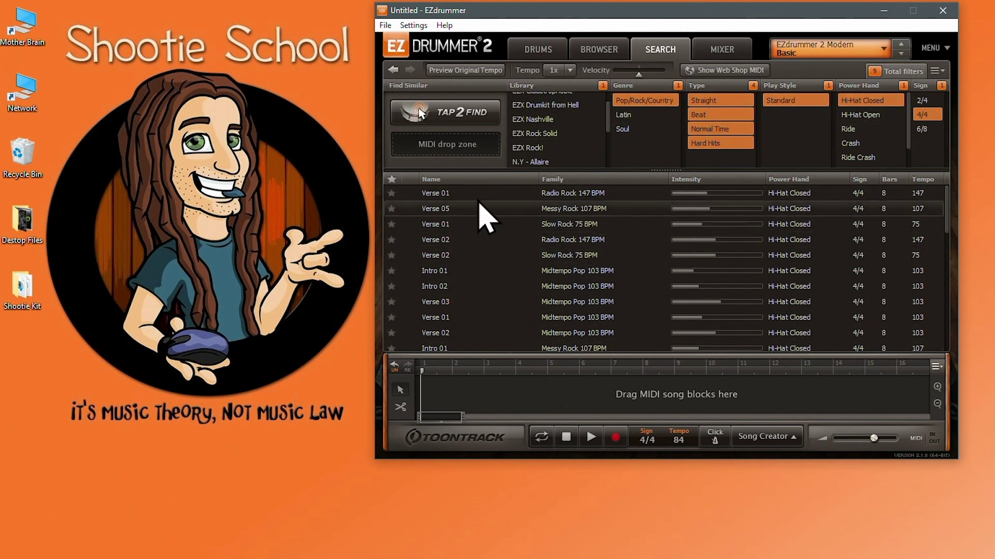
# - Cancel closing the window, clear all search filters, and sort the grooves by Name, then Family
pyautogui.click(941, 10)
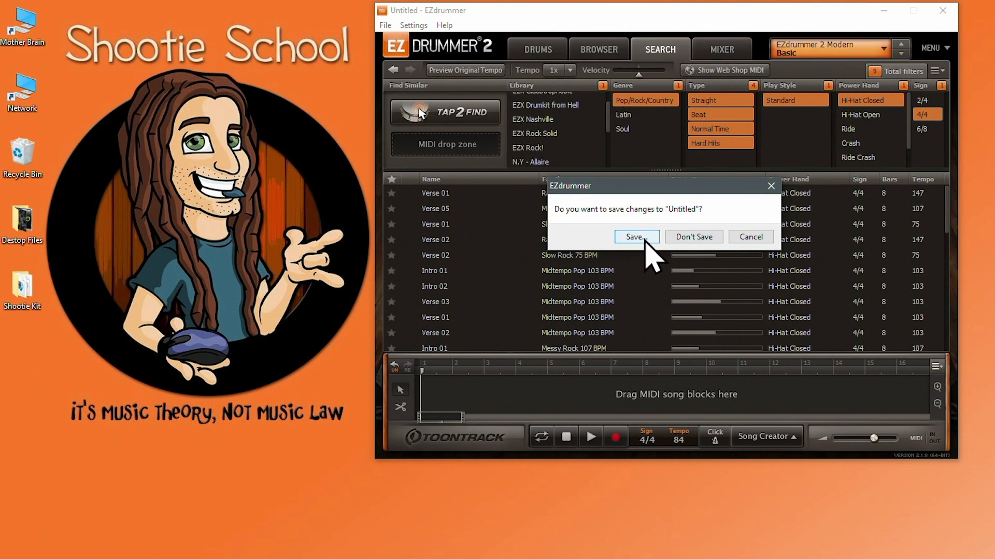
pyautogui.click(750, 239)
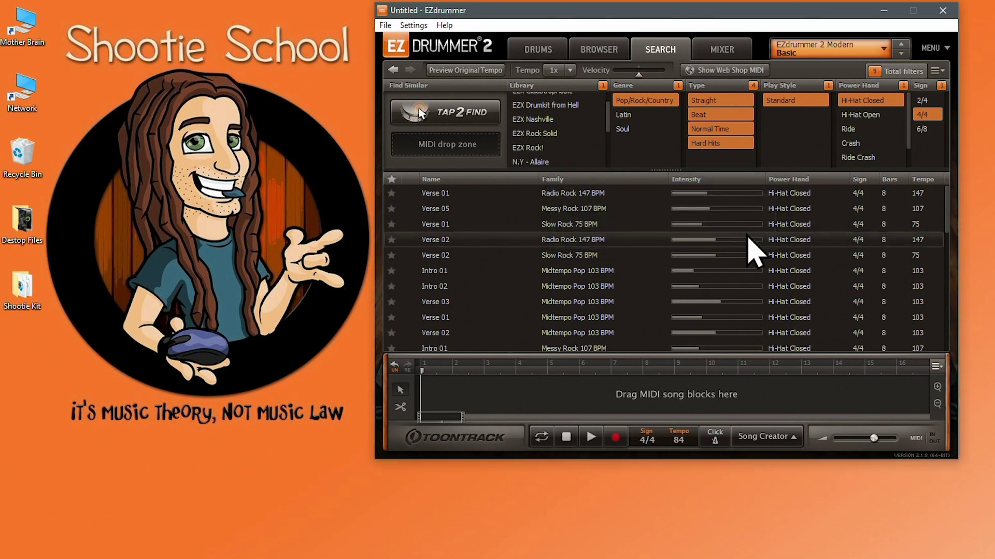
pyautogui.click(876, 71)
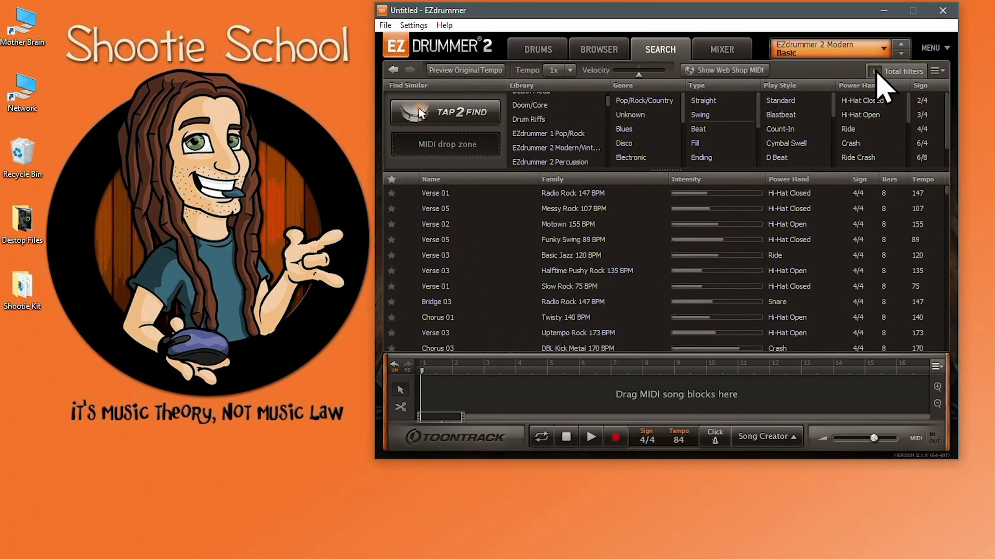
pyautogui.click(454, 178)
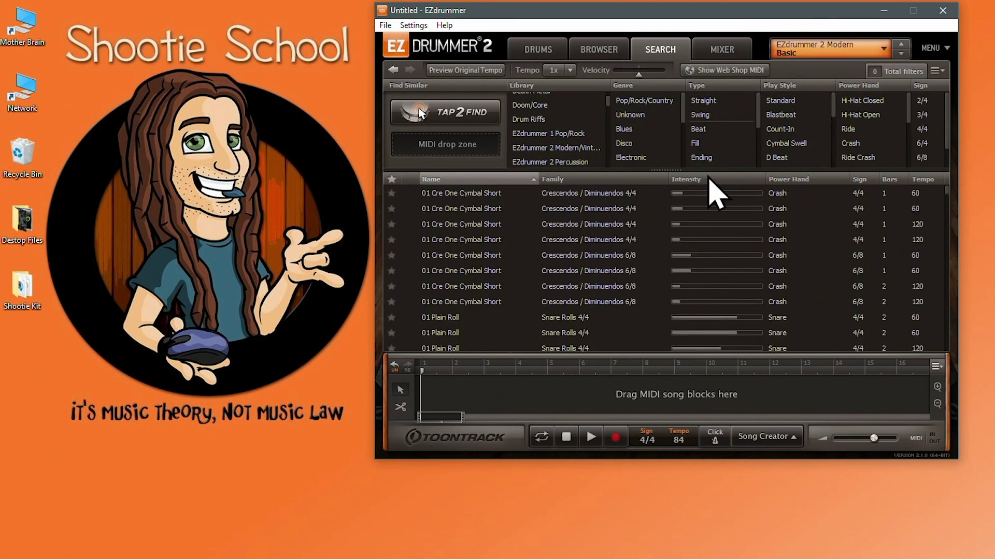
pyautogui.click(606, 178)
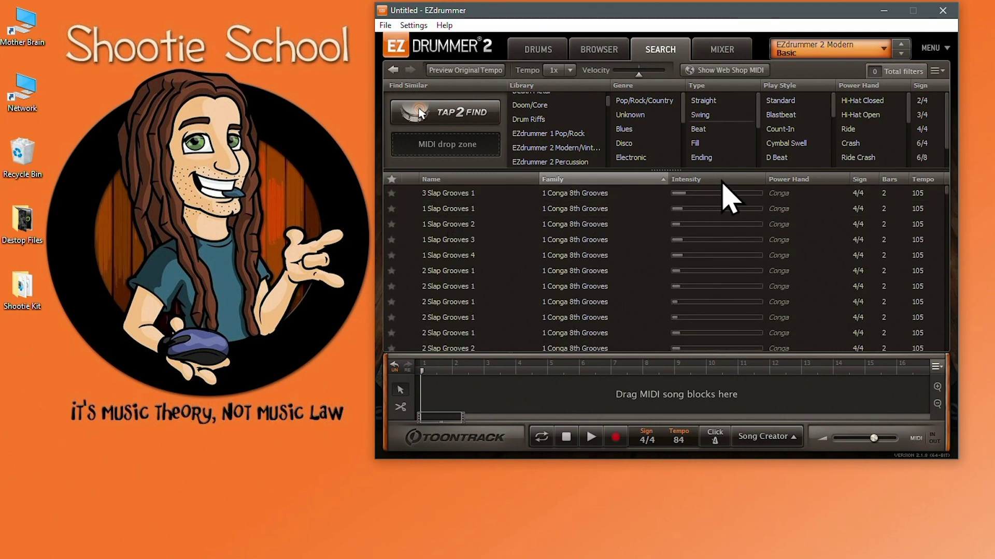
# - Filter the search to the EZdrummer 2 library and the Metal genre
pyautogui.click(553, 148)
pyautogui.scroll(-2, 647, 147)
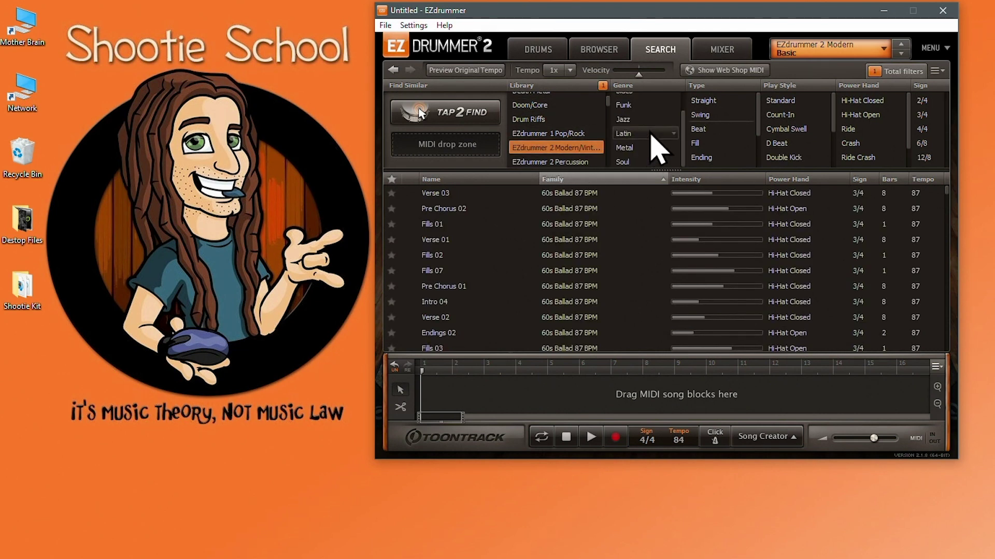
pyautogui.click(643, 148)
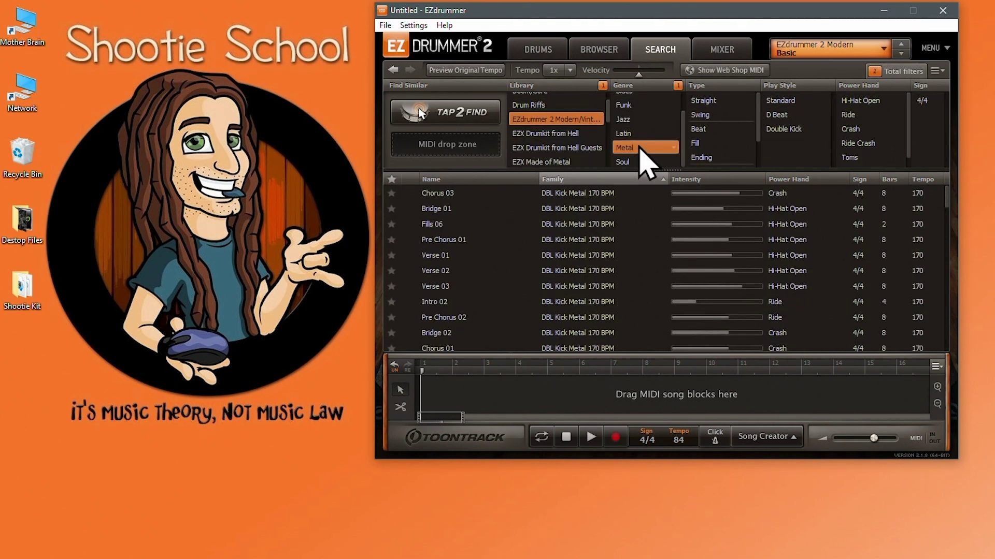
# - Exclude the Fill, Swing and Ending types and Ride power-hand grooves from the results
pyautogui.rightClick(715, 144)
pyautogui.click(746, 149)
pyautogui.rightClick(706, 114)
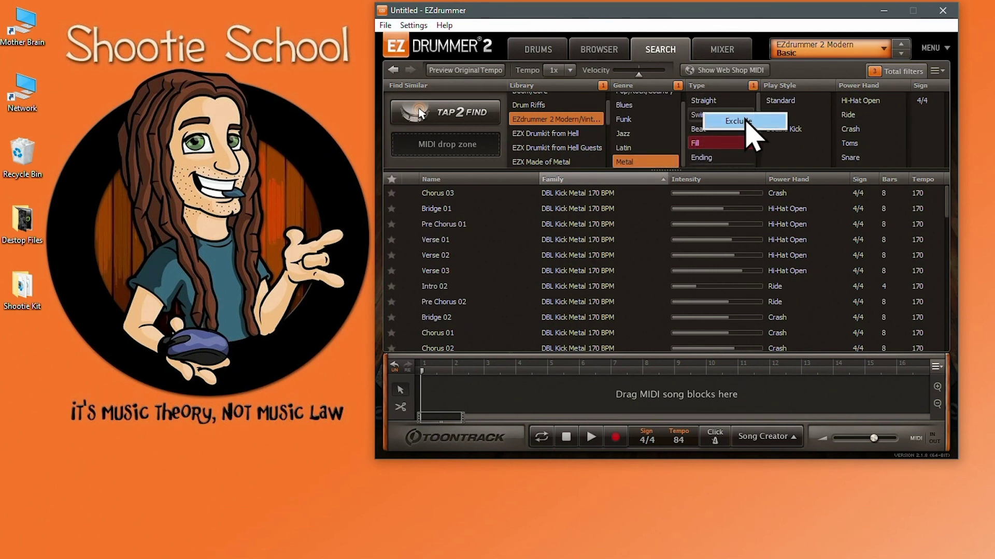
pyautogui.click(746, 119)
pyautogui.rightClick(724, 155)
pyautogui.click(746, 166)
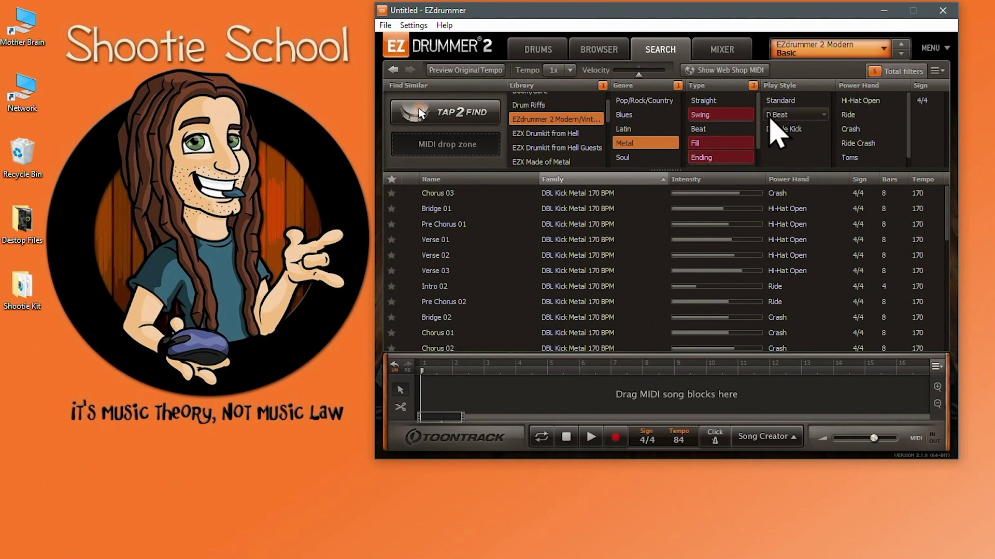
pyautogui.rightClick(859, 114)
pyautogui.click(887, 121)
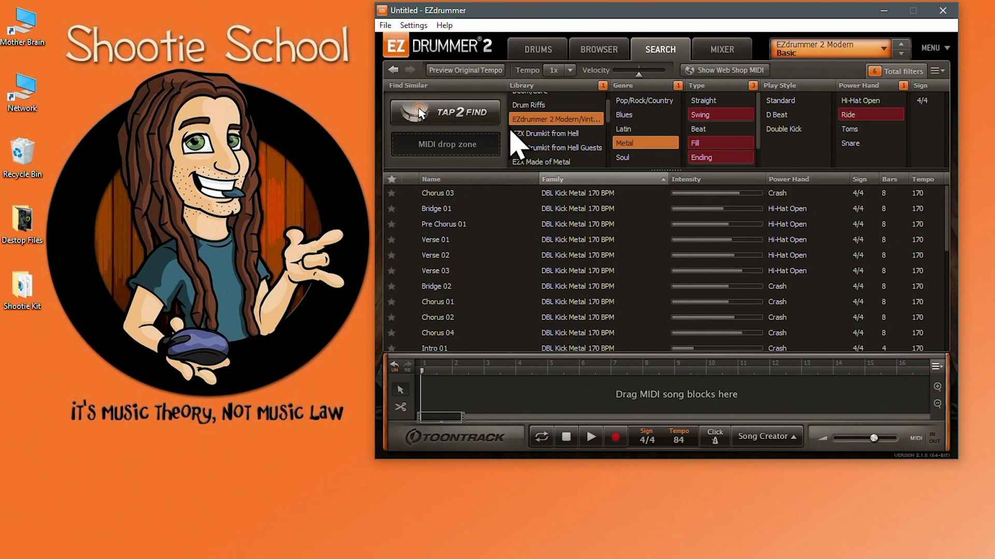
# - Preview Bridge 01 at its original tempo, set Sign to 6/8, and drop it on the song track at bar 5
pyautogui.click(476, 69)
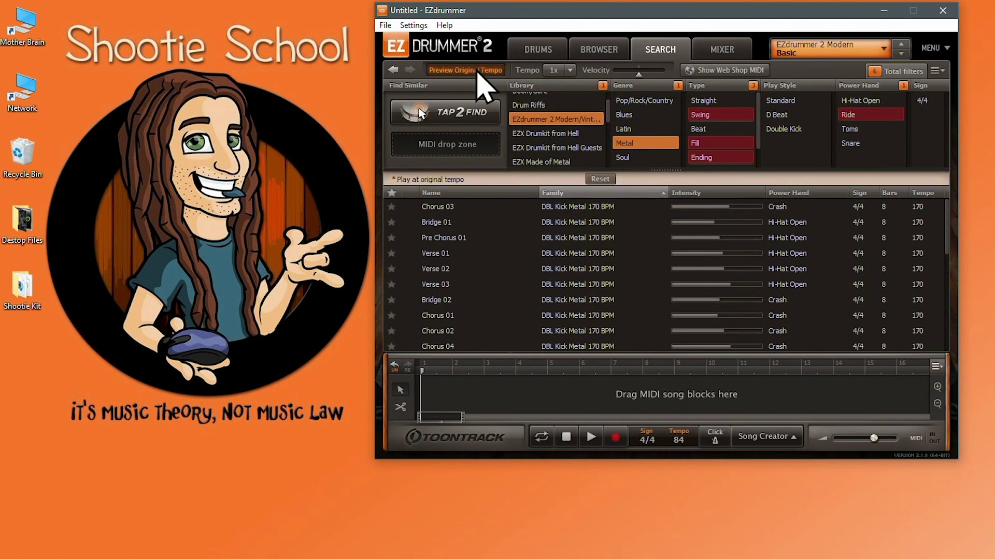
pyautogui.click(421, 222)
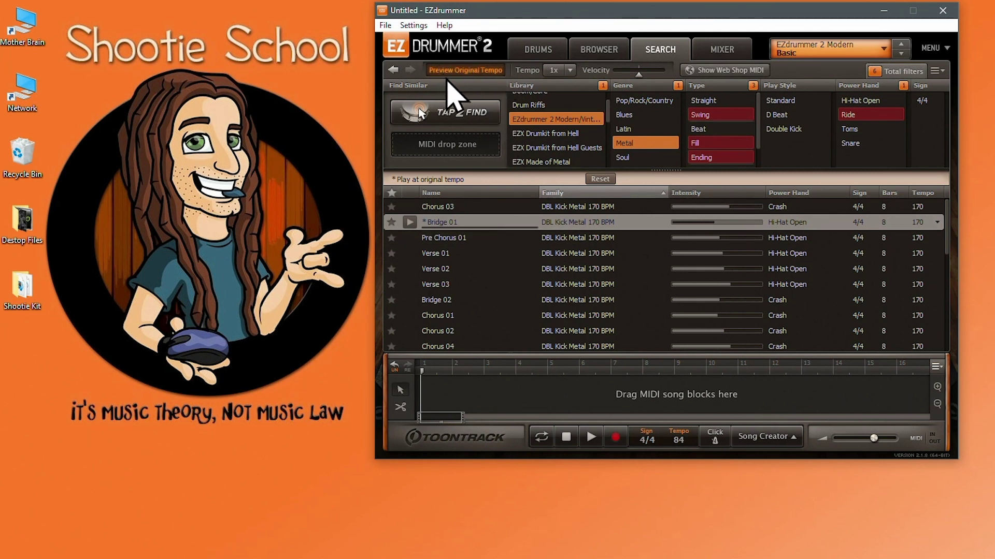
pyautogui.click(647, 439)
pyautogui.click(666, 553)
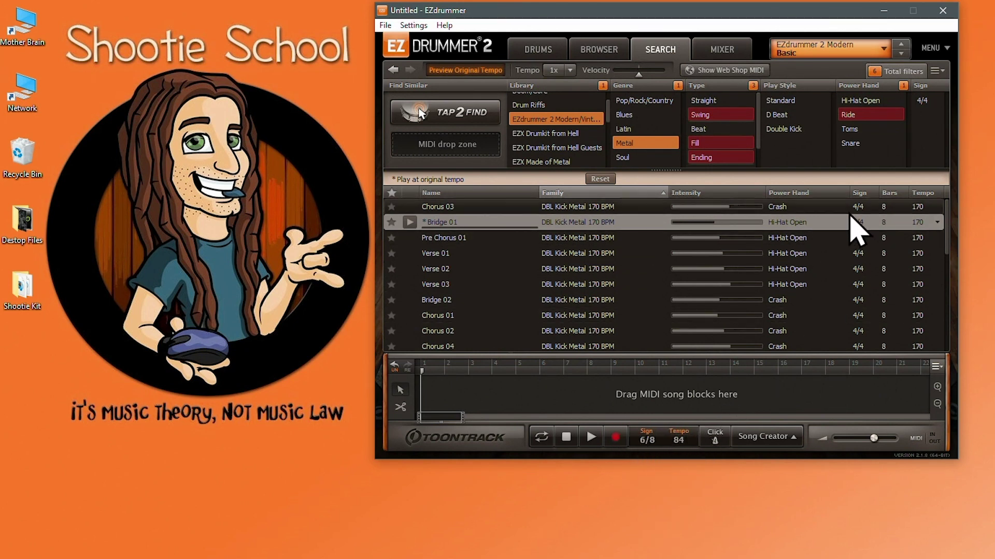
pyautogui.moveTo(890, 224); pyautogui.dragTo(545, 411)
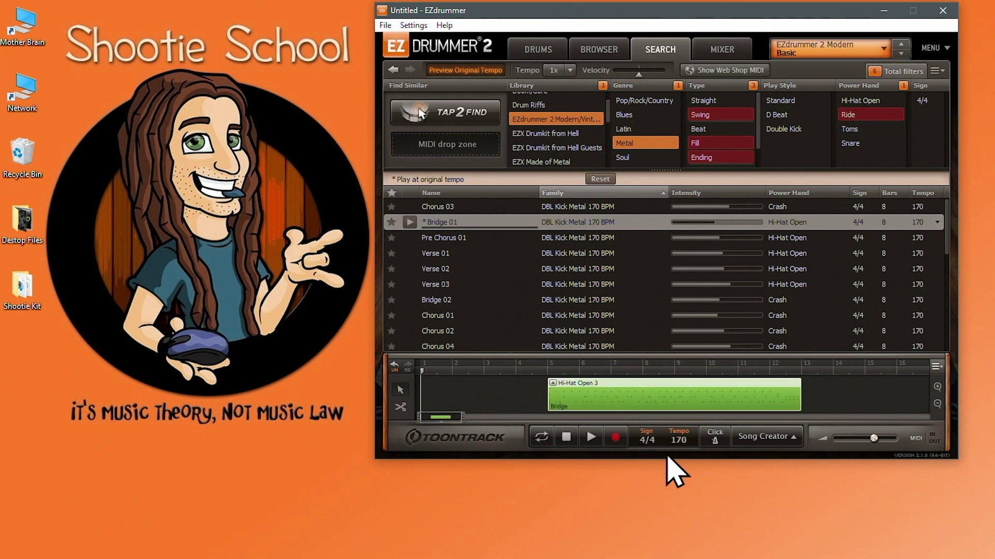